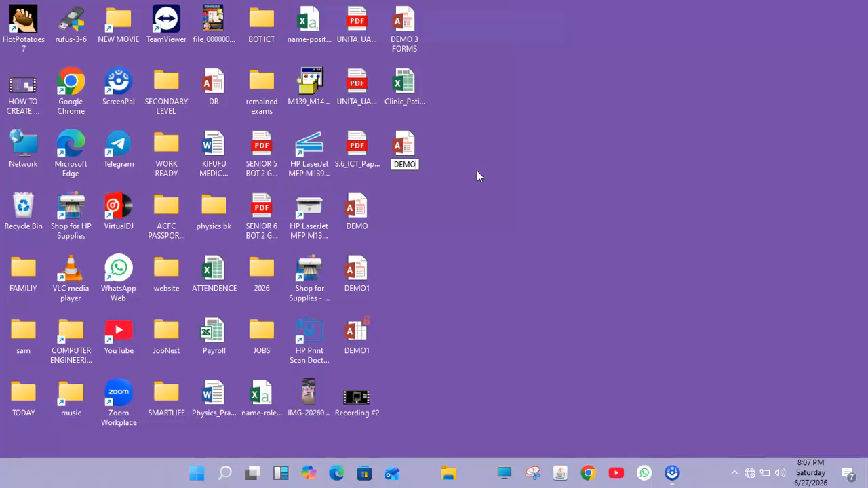
Finish naming the desktop database file DEMO 4 and open it in Access.
type("4")
left_click(395, 146)
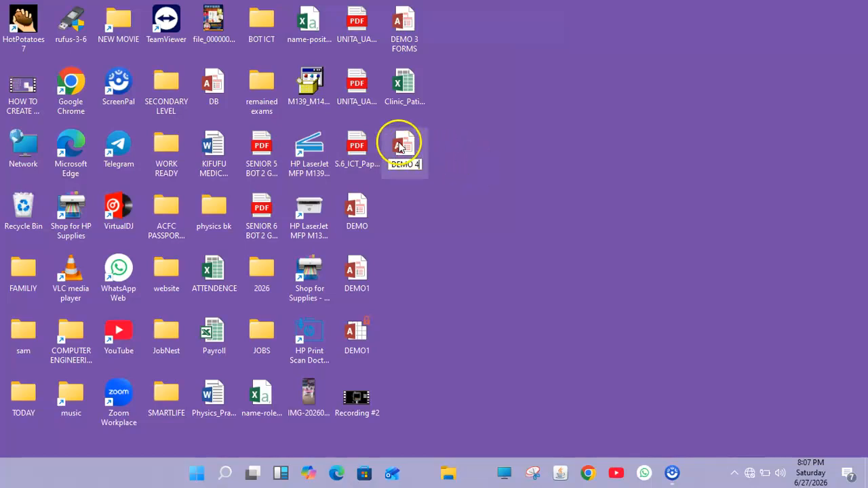
right_click(400, 147)
left_click(427, 151)
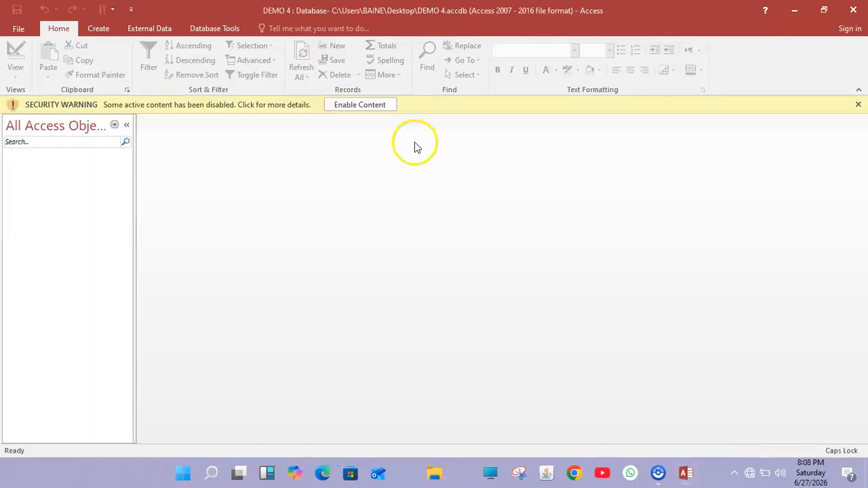
Enable the database's blocked content and start a new blank table in Table Design.
left_click(358, 104)
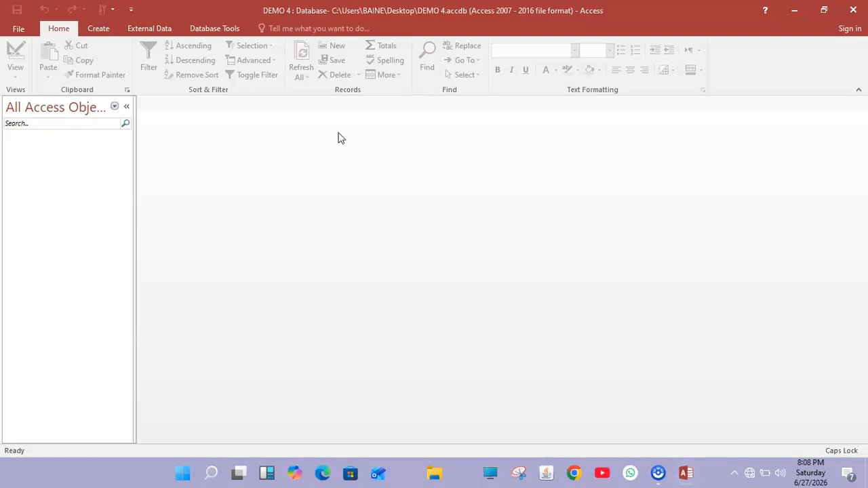
left_click(315, 159)
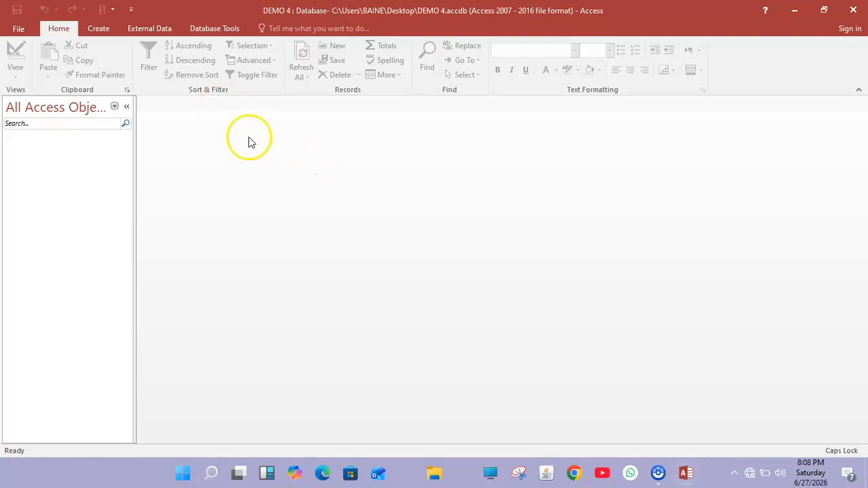
left_click(107, 31)
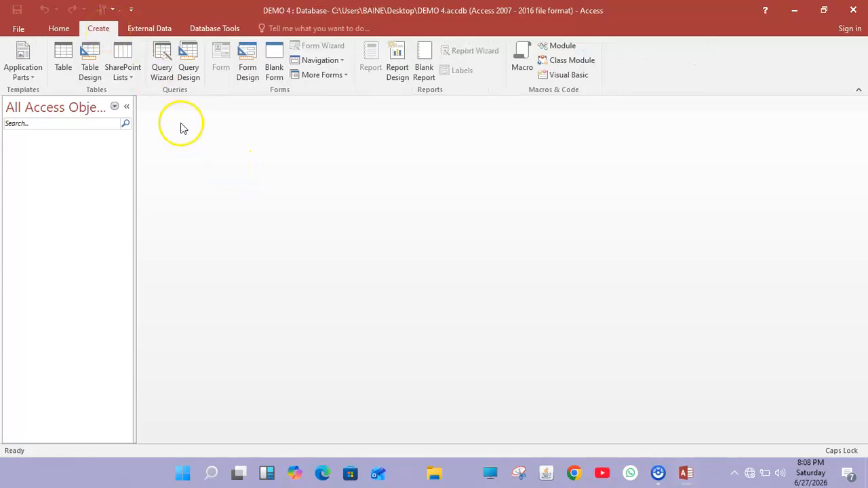
left_click(89, 65)
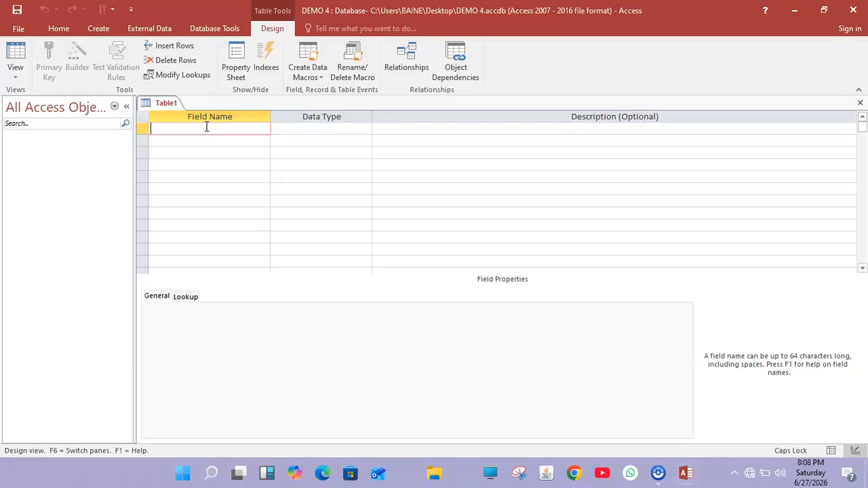
Add the fields REG NO and SURNAME, both with data type Short Text.
type("REG NO")
left_click(311, 128)
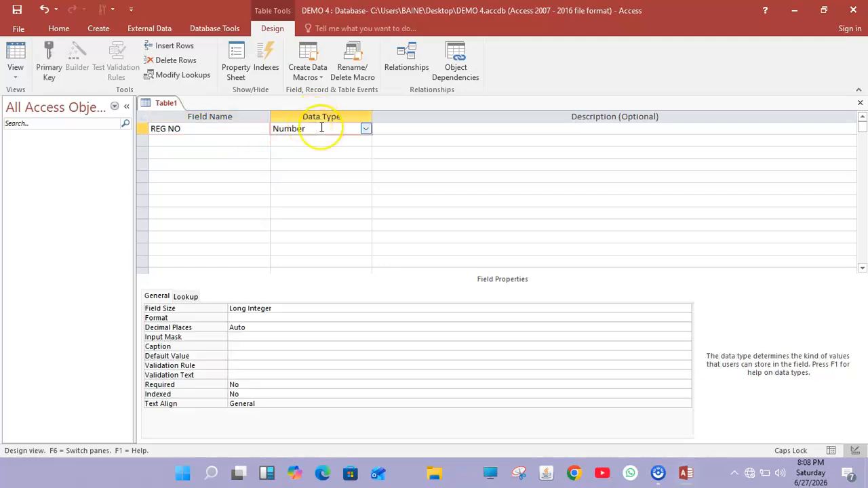
left_click(365, 129)
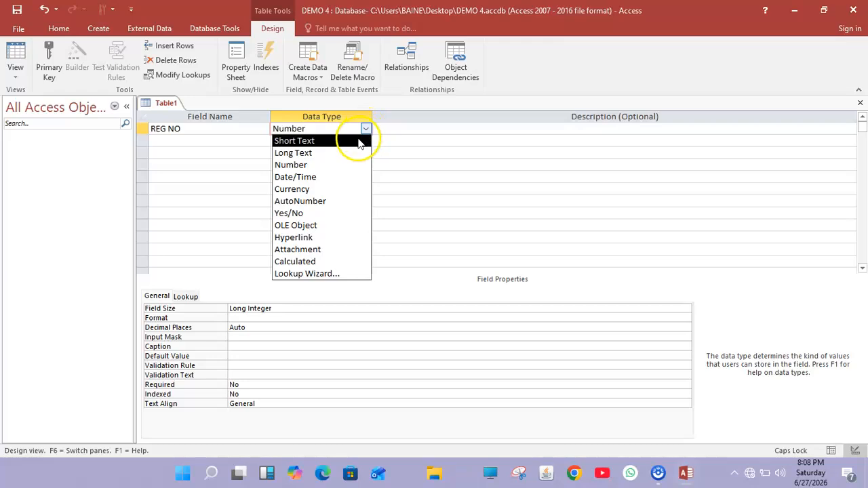
left_click(367, 137)
left_click(226, 136)
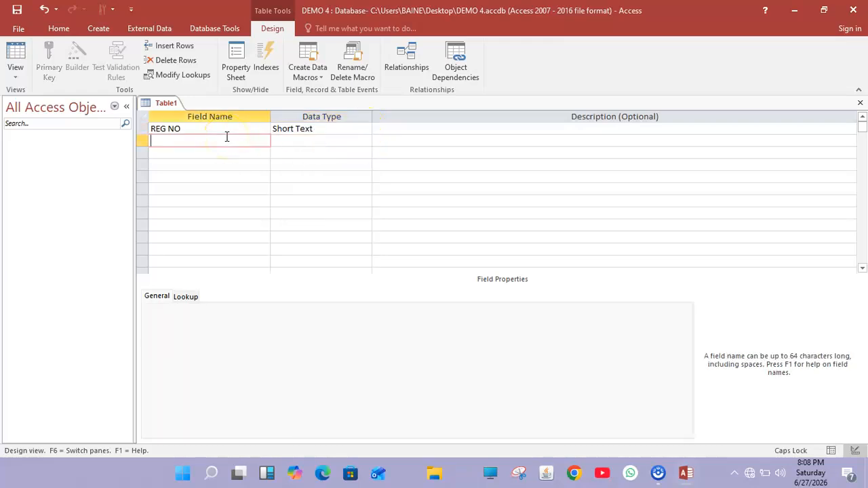
type("SURNAME")
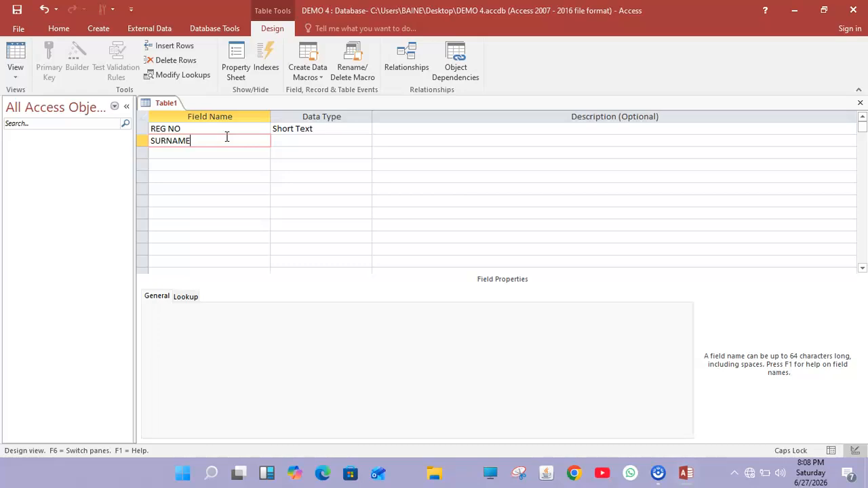
left_click(290, 139)
left_click(366, 141)
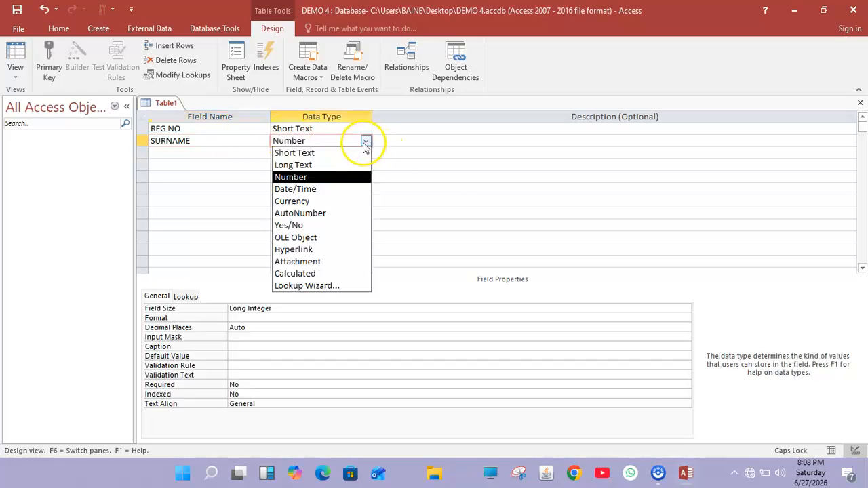
left_click(345, 152)
Add the fields FIRST NAME and GENDER as Short Text fields.
left_click(234, 155)
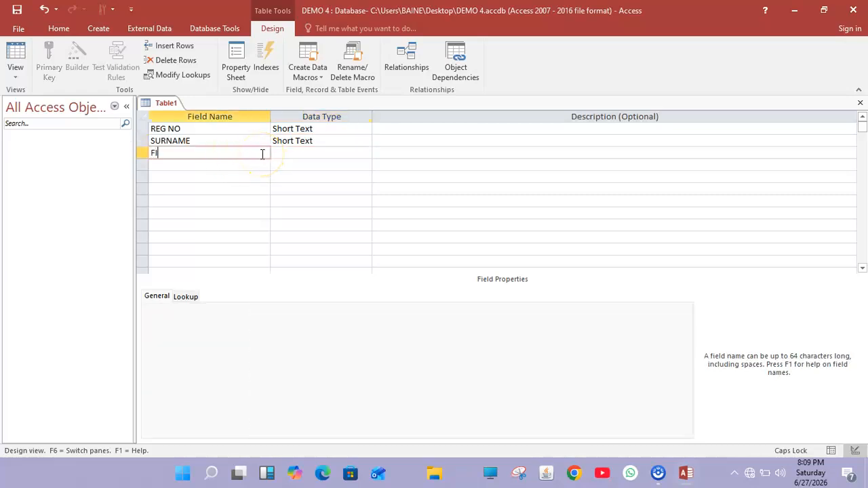
type("FIRST NAM")
left_click(304, 153)
type("Number")
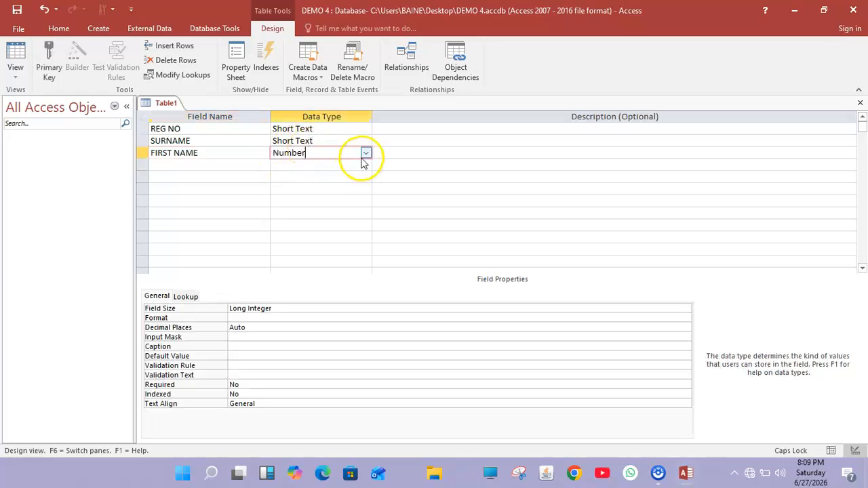
left_click(364, 154)
left_click(356, 167)
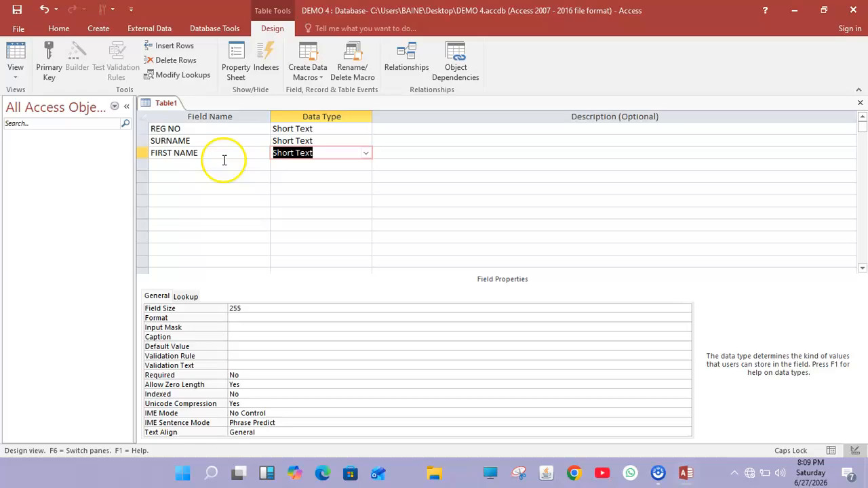
left_click(186, 169)
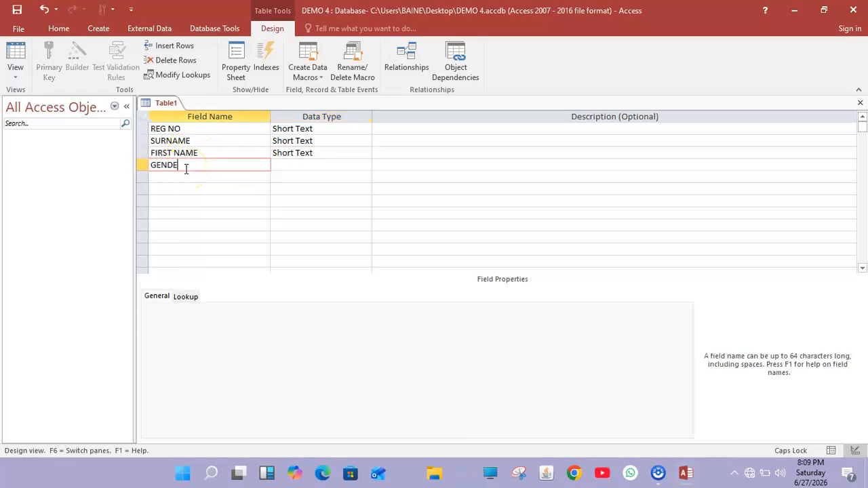
left_click(305, 166)
type("Number")
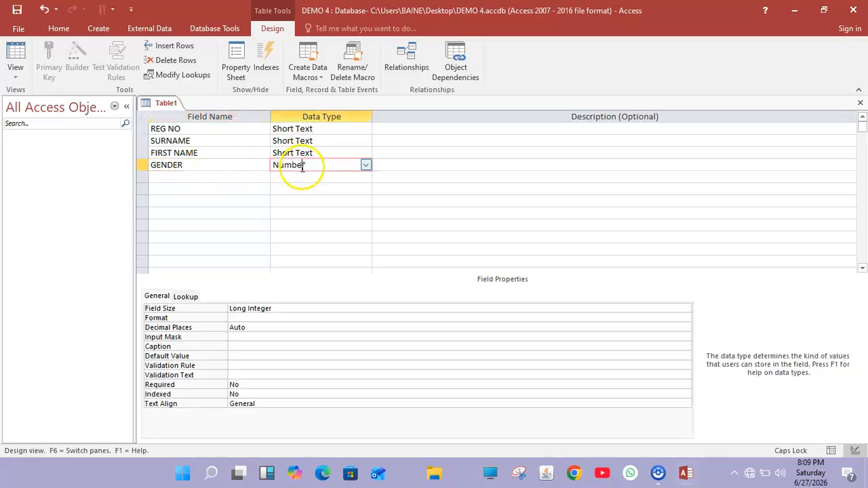
left_click(367, 166)
left_click(339, 178)
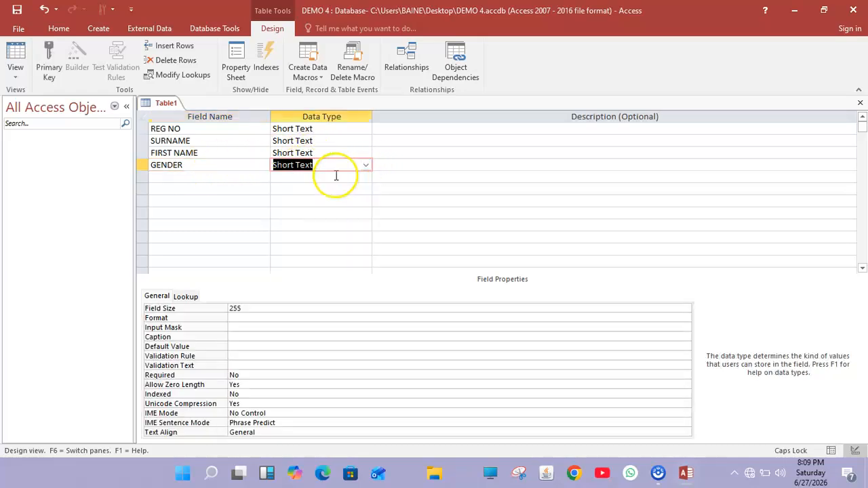
left_click(365, 166)
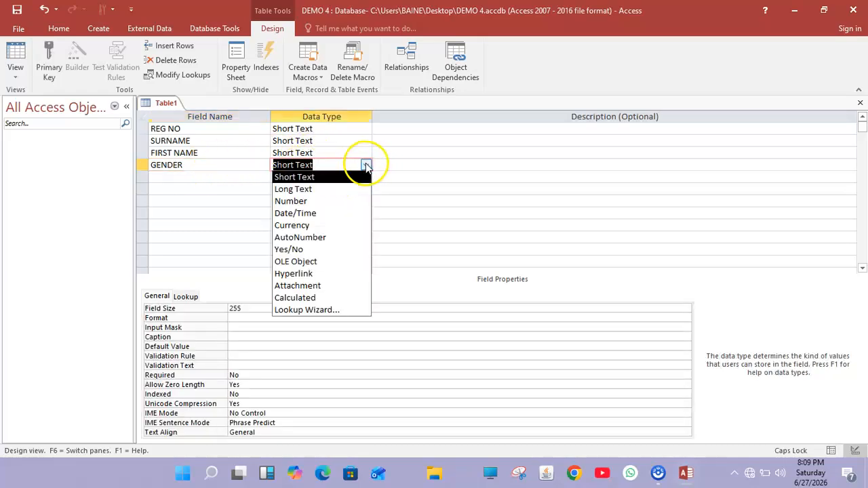
Use the Lookup Wizard to give GENDER a typed-in value list of FEMALE and MALE.
left_click(320, 310)
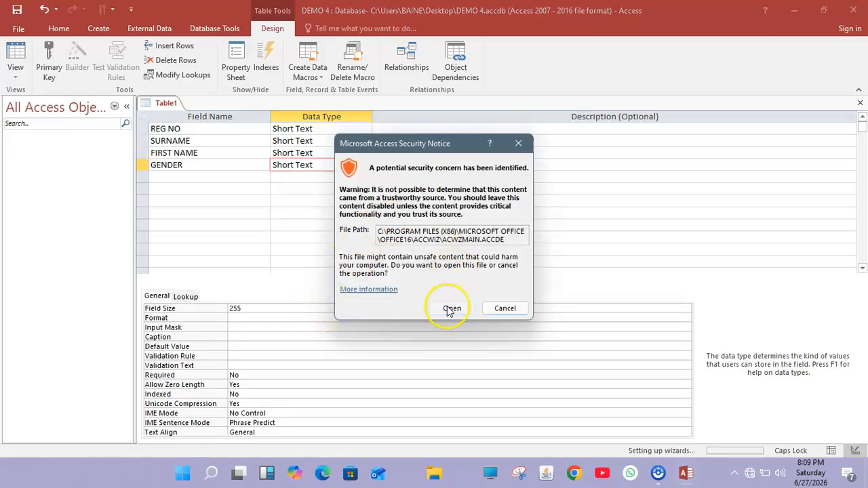
left_click(448, 305)
left_click(419, 171)
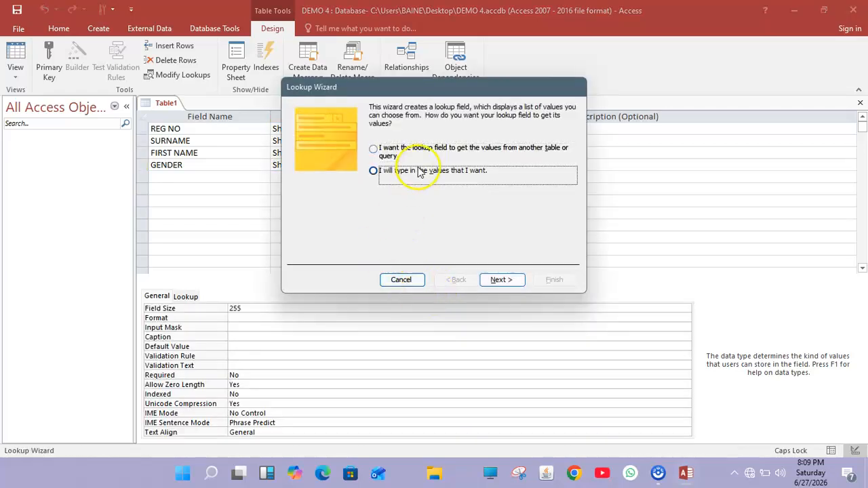
left_click(500, 280)
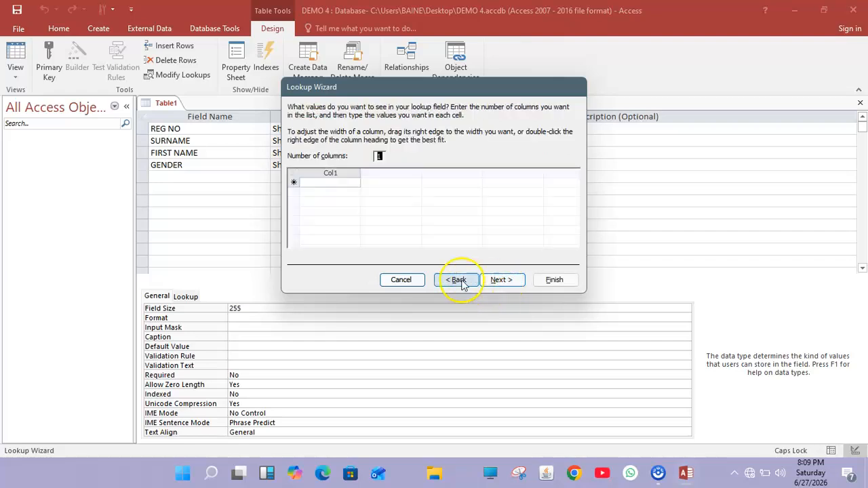
left_click(332, 183)
type("FEMALE")
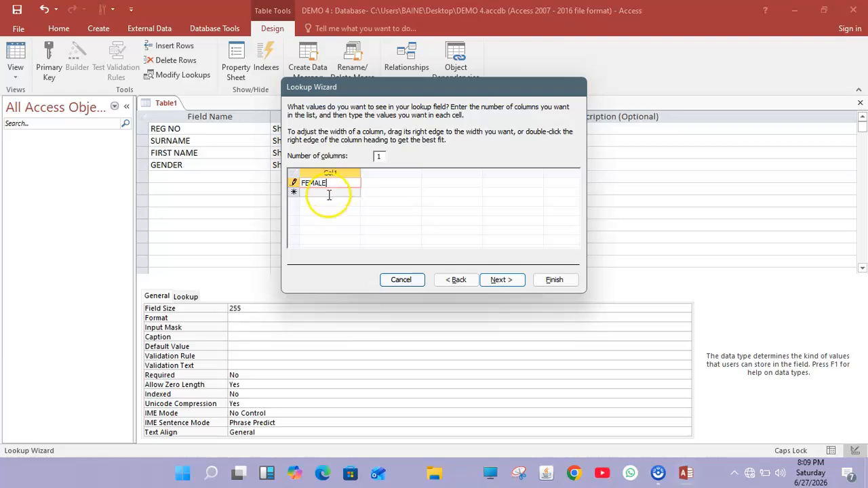
left_click(328, 195)
type("MALE")
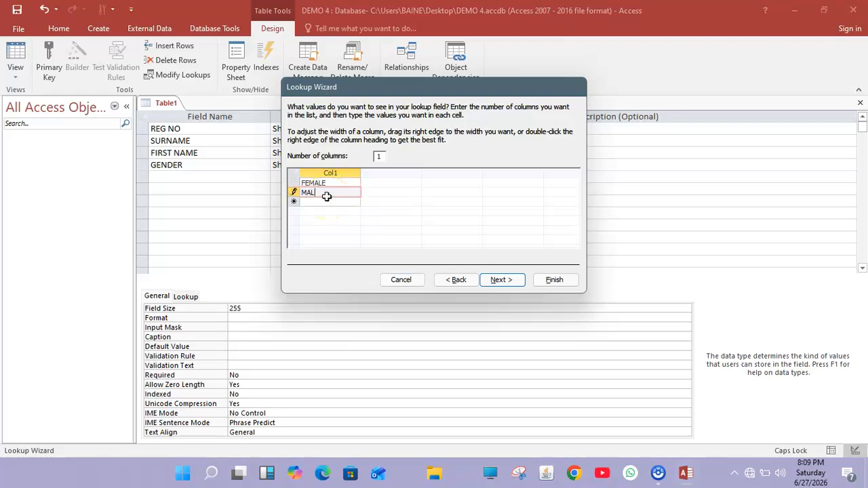
left_click(551, 279)
left_click(212, 180)
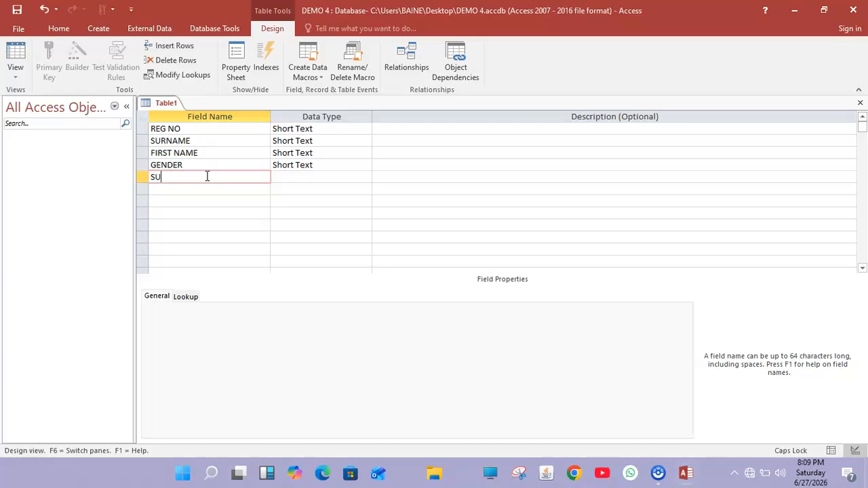
Add a SUBJECT field with data type Number.
type("SUBJECT")
left_click(281, 176)
type("Num")
left_click(365, 176)
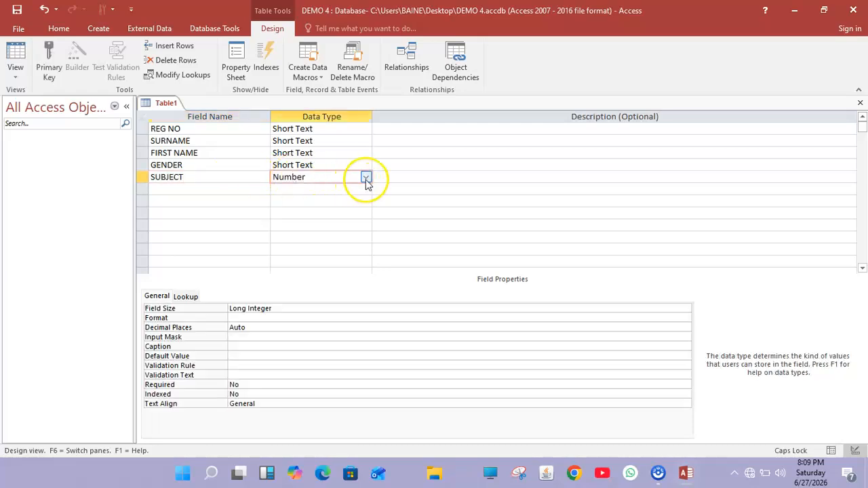
Add a REG FEES field with data type Currency.
left_click(174, 186)
type("REG")
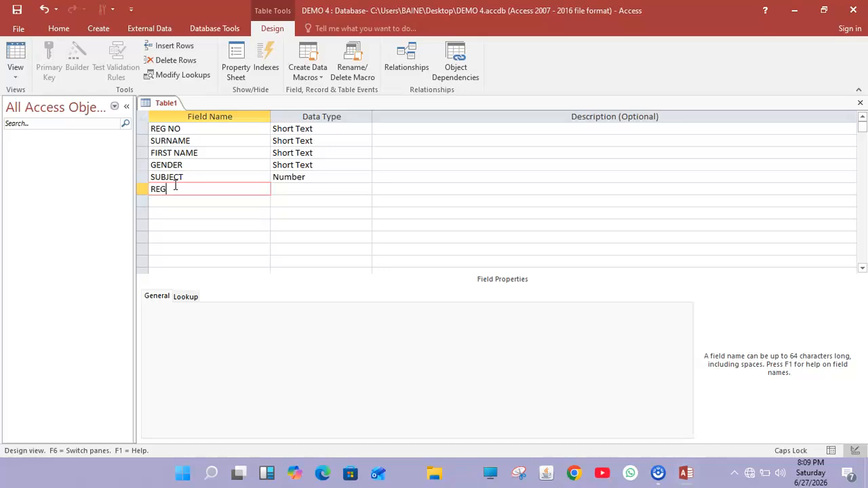
type(" FEES")
left_click(291, 189)
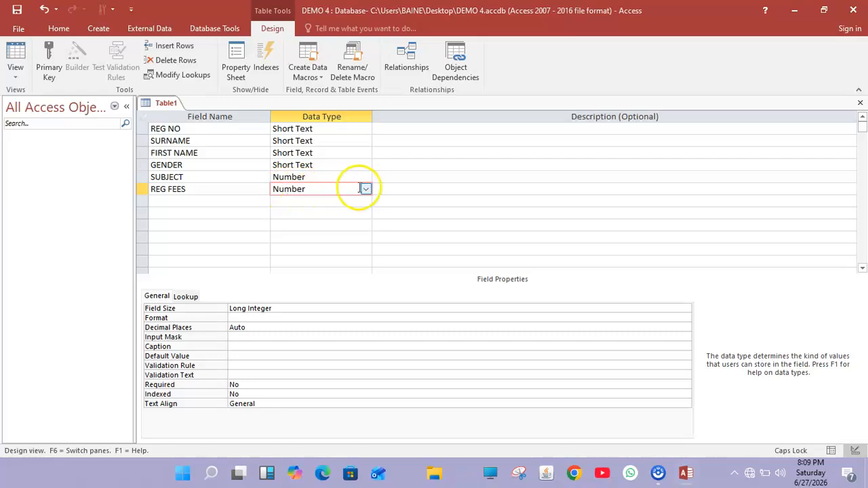
left_click(366, 189)
left_click(333, 249)
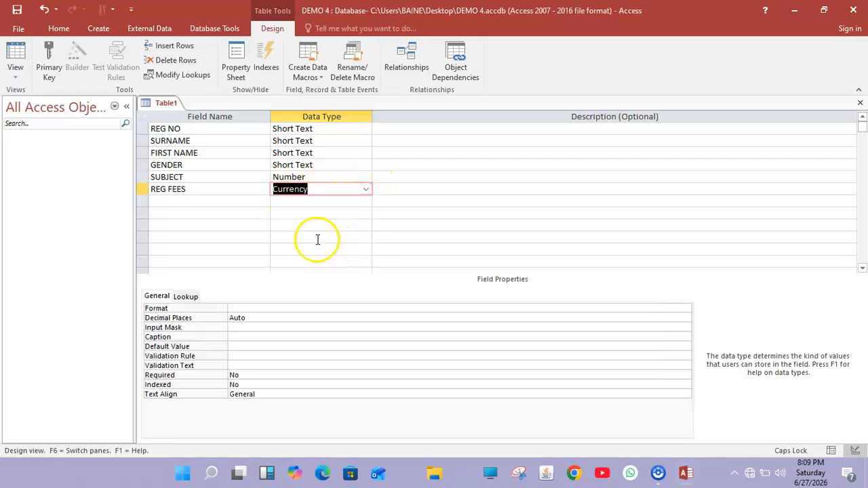
left_click(290, 214)
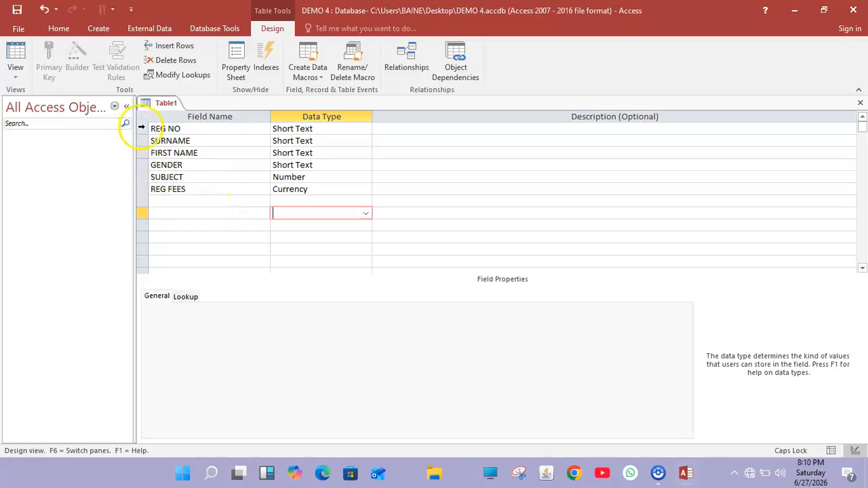
left_click(143, 129)
Set REG NO as the primary key and save the table as STUDENT RECODS.
right_click(144, 131)
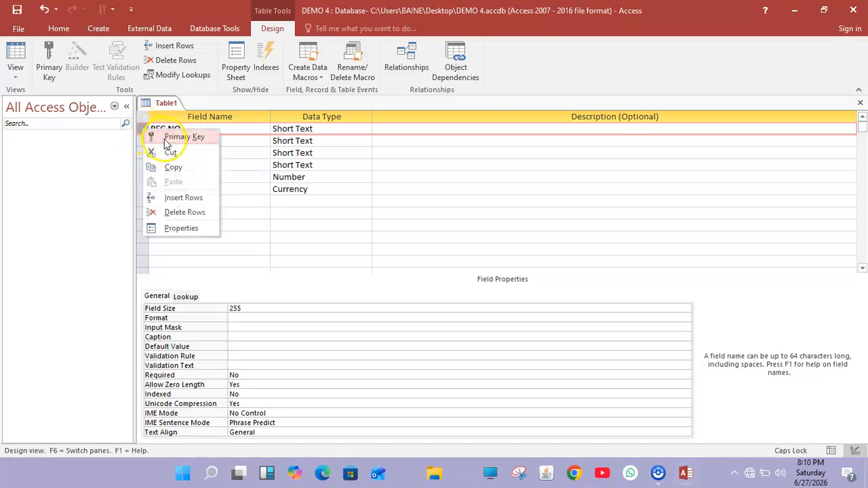
left_click(173, 138)
right_click(170, 103)
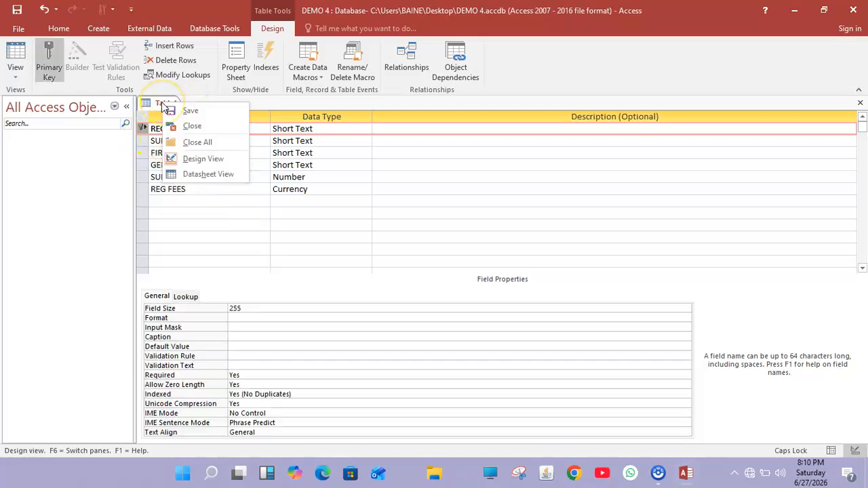
left_click(178, 111)
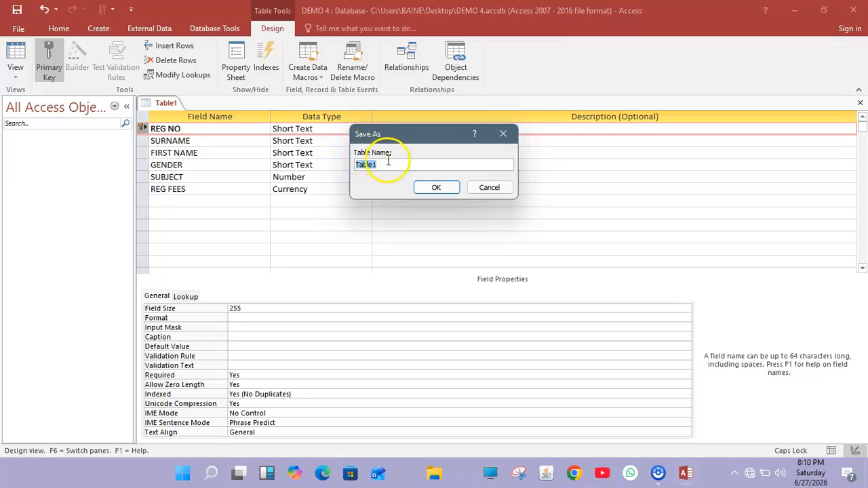
key("BackSpace")
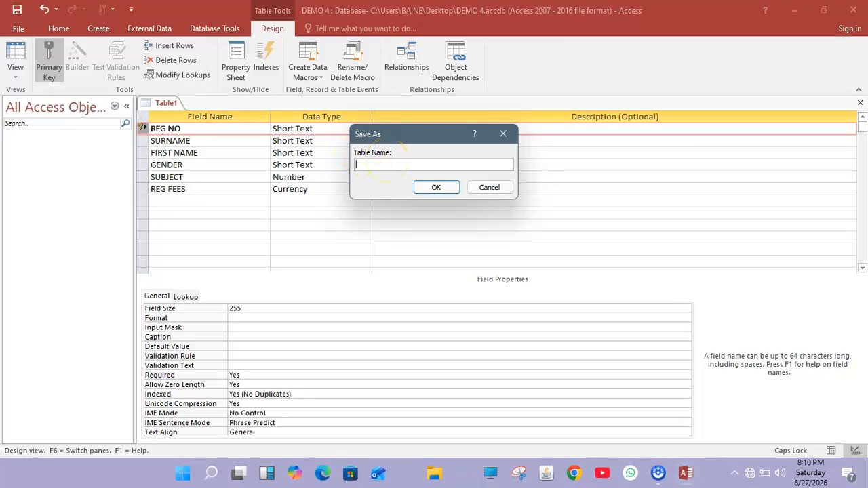
type("STUDENT RECODS")
left_click(436, 187)
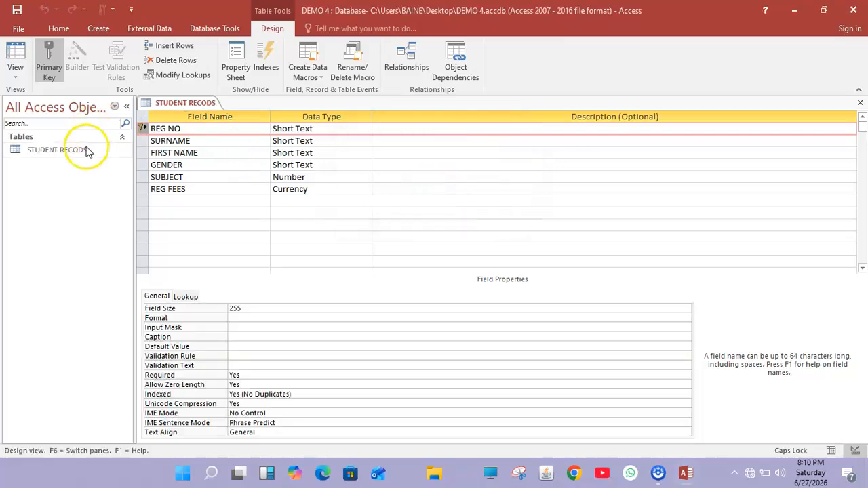
double_click(86, 149)
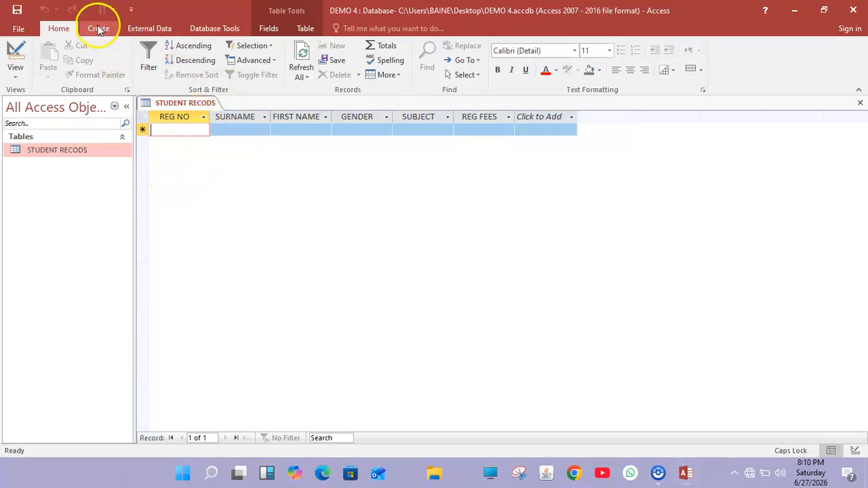
With the STUDENT RECODS datasheet open, bring up the Create ribbon's form options.
left_click(98, 28)
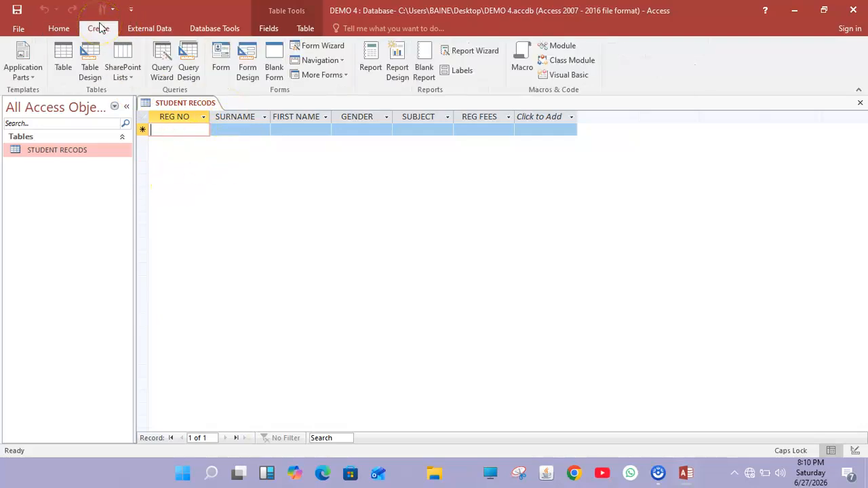
Generate an automatic form from STUDENT RECODS and save it under the name STUDENT ENTRY FORM.
left_click(248, 71)
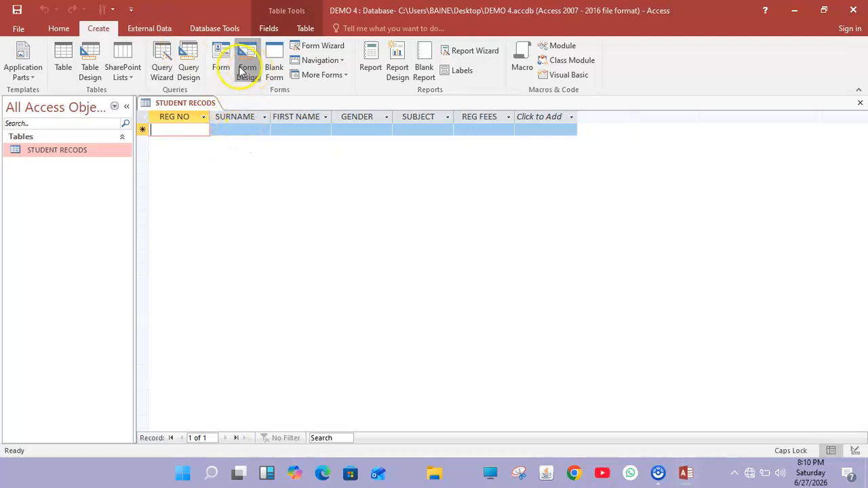
left_click(221, 60)
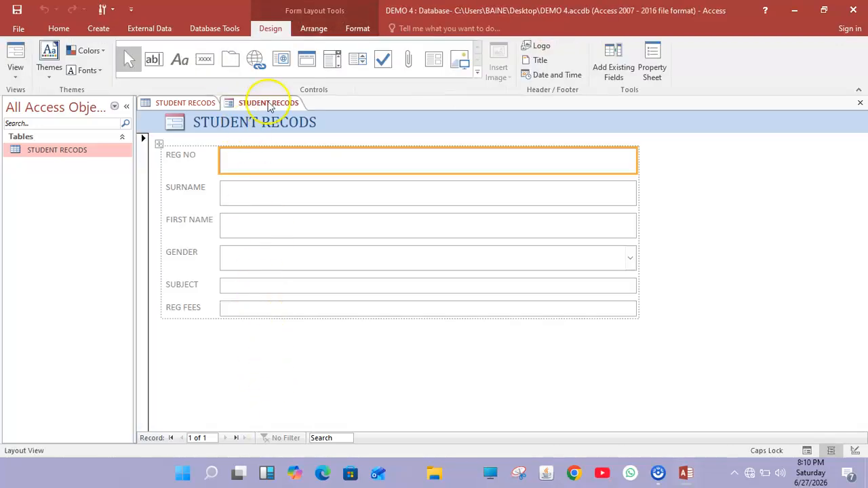
right_click(269, 103)
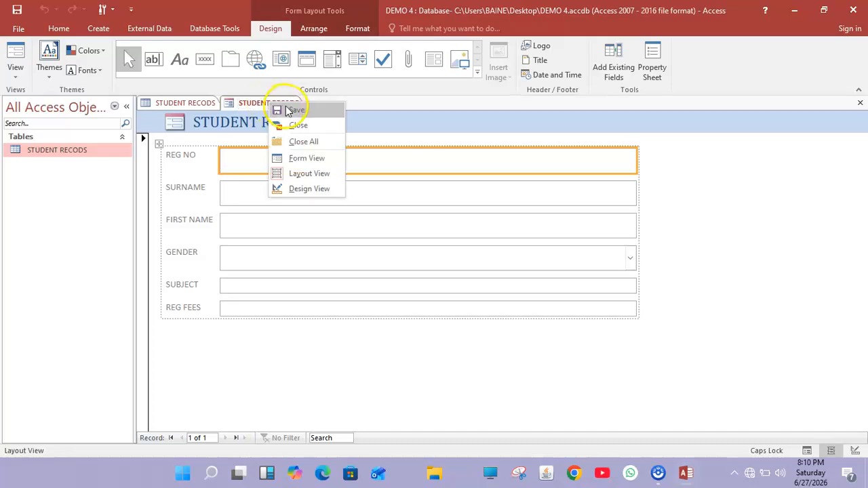
left_click(283, 111)
left_click(416, 164)
key("BackSpace")
key("BackSpace")
key("BackSpace")
key("BackSpace")
key("BackSpace")
key("BackSpace")
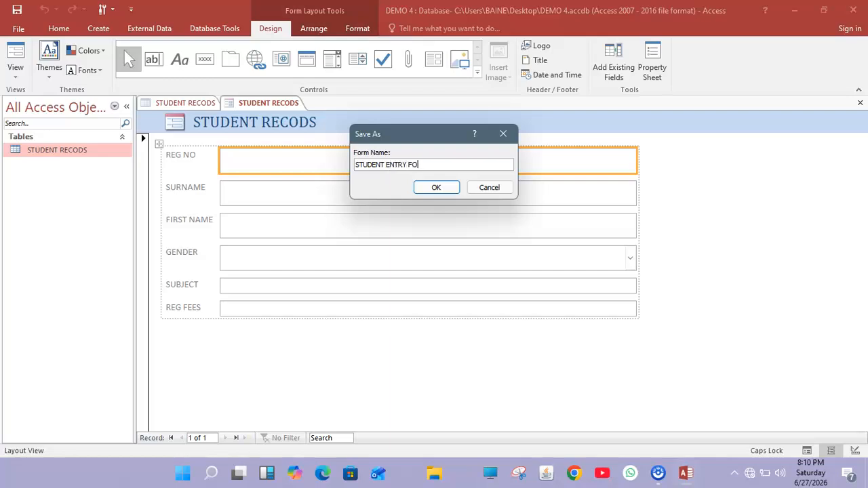
type("ENTRY FORM")
left_click(435, 188)
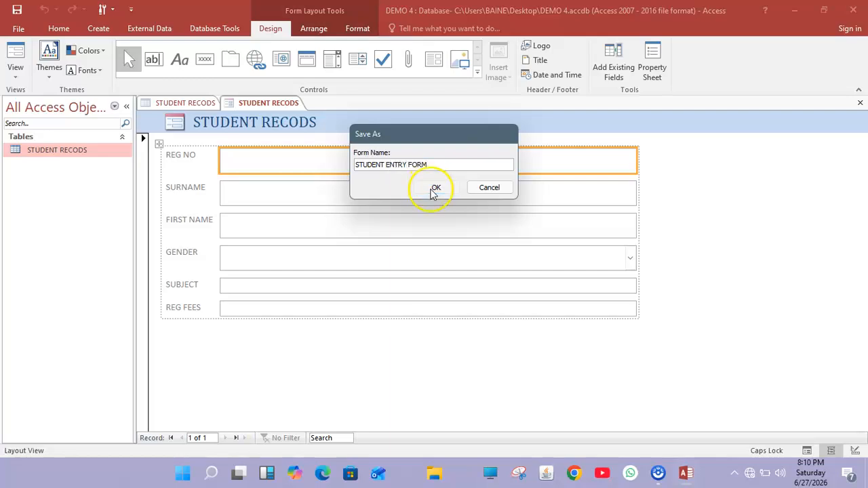
Edit the form's title label, replacing RECODS with ENTRY FORM to read STUDENT ENTRY FORM.
left_click(311, 121)
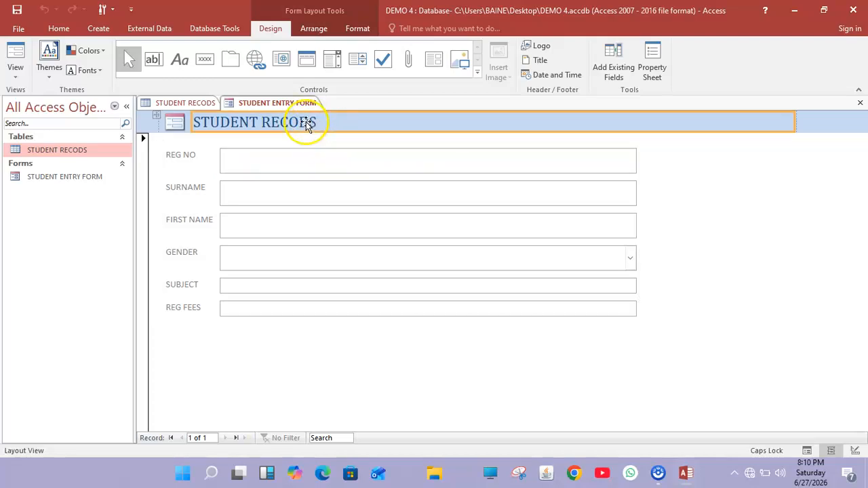
double_click(312, 120)
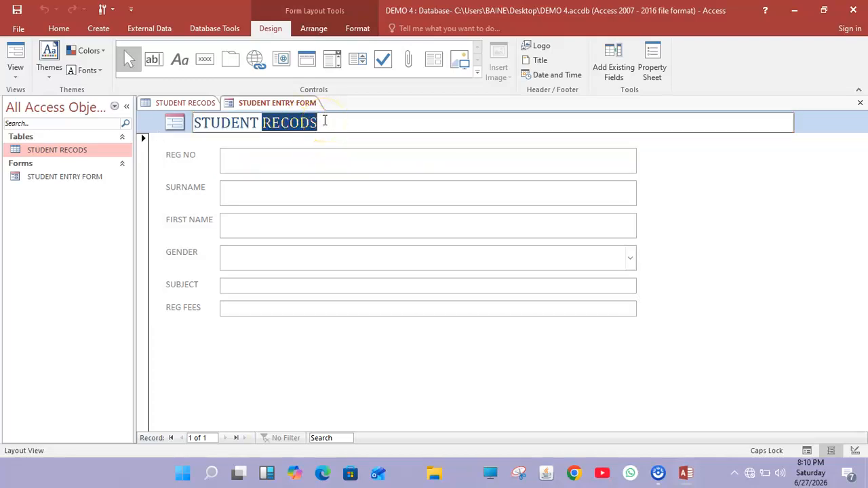
left_click(325, 121)
key("BackSpace")
key("BackSpace")
key("BackSpace")
key("BackSpace")
key("BackSpace")
key("BackSpace")
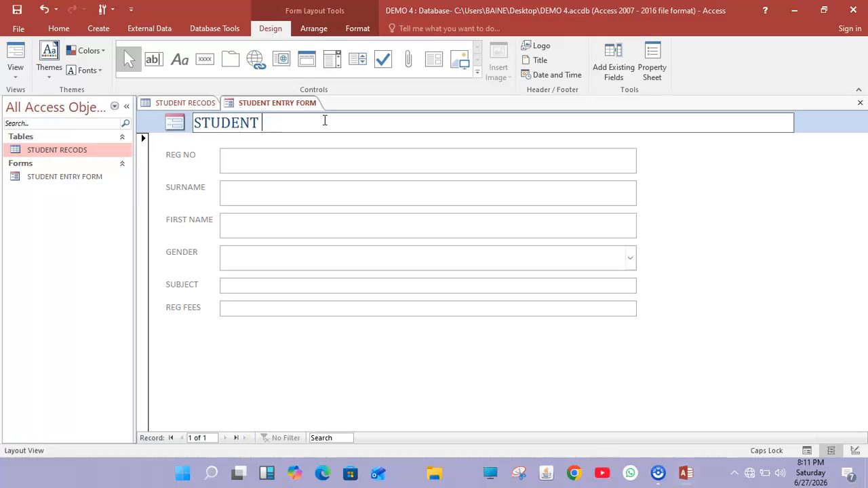
type("ENTRY ")
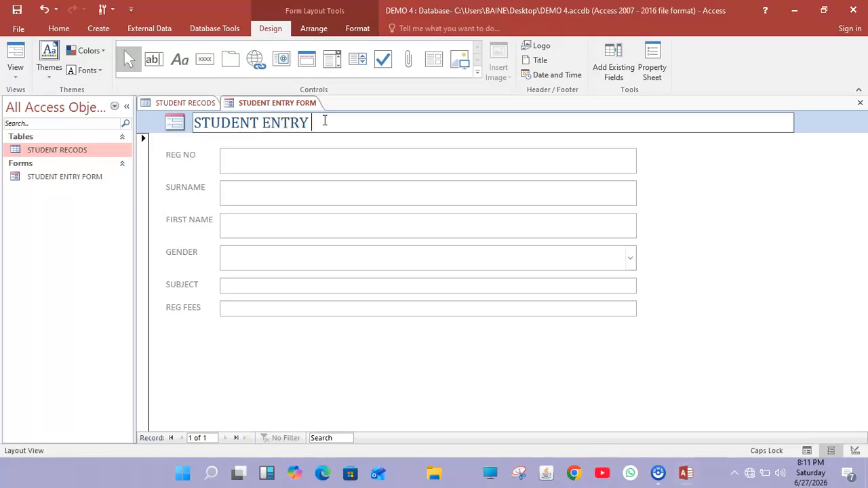
type("FORM")
left_click(306, 360)
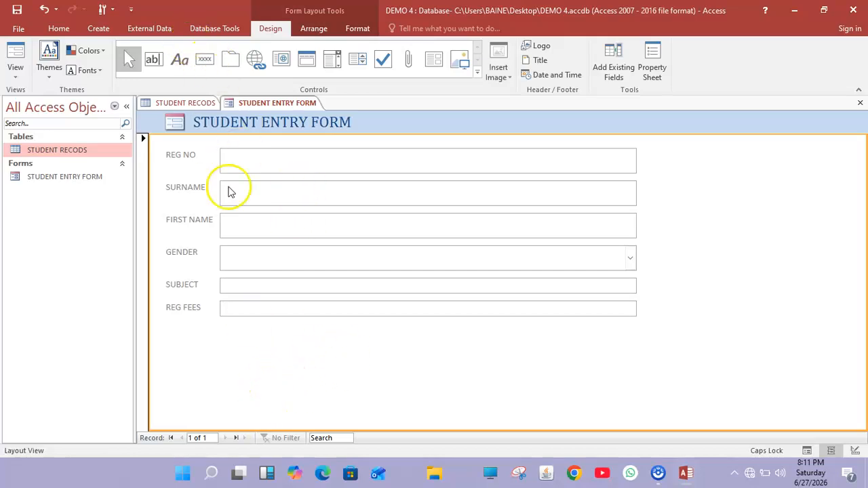
Place a command button below REG FEES that runs Add New Record, labelled NEW.
left_click(205, 59)
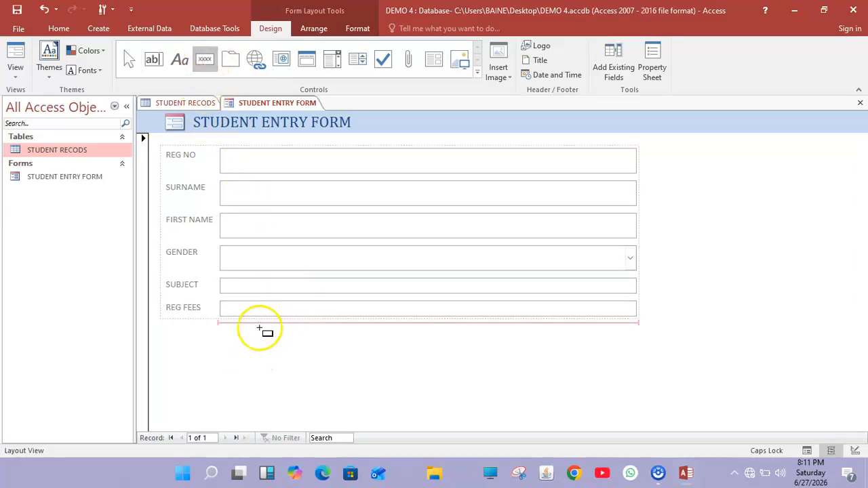
left_click(266, 342)
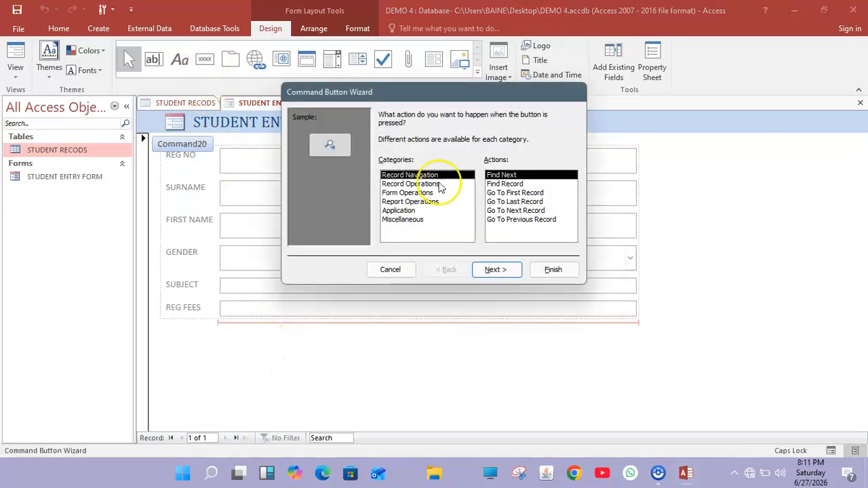
left_click(408, 184)
left_click(500, 176)
left_click(500, 271)
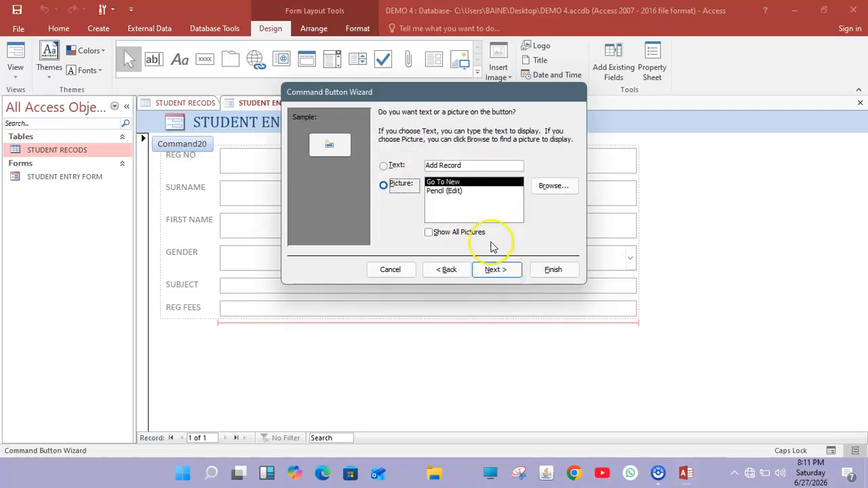
left_click(390, 166)
left_click(467, 164)
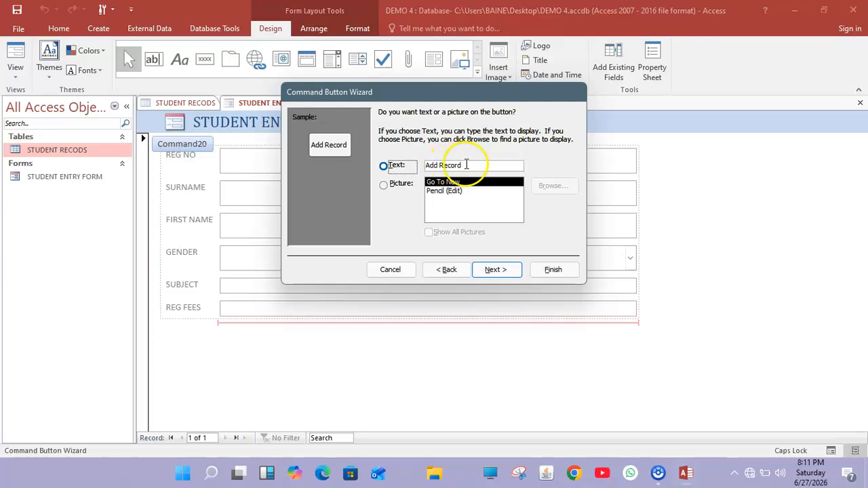
key("BackSpace")
key("BackSpace")
key("BackSpace")
key("BackSpace")
key("BackSpace")
key("BackSpace")
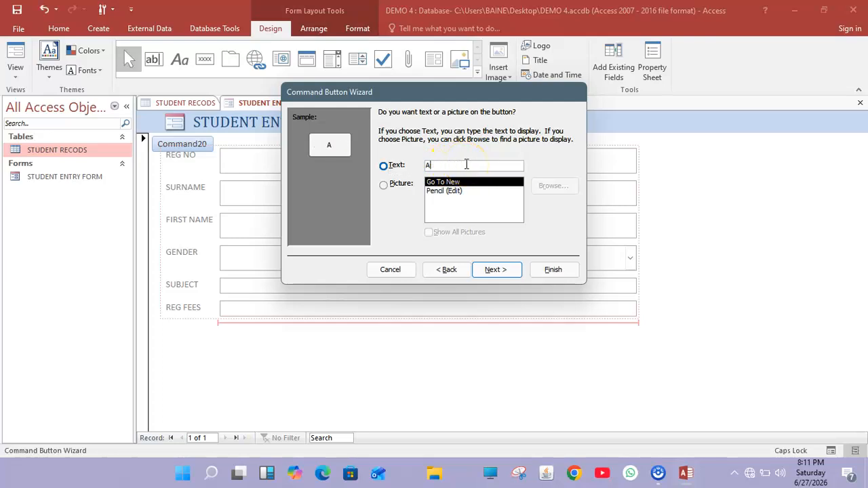
type("NEW")
left_click(553, 269)
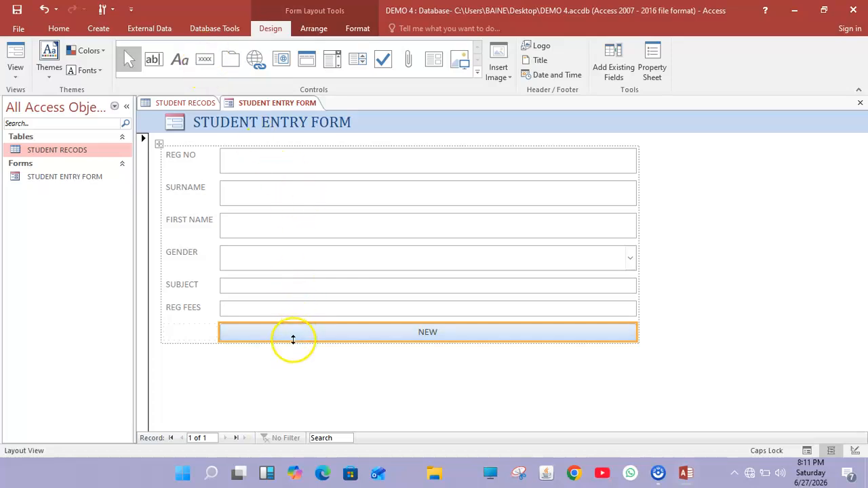
left_click(201, 332)
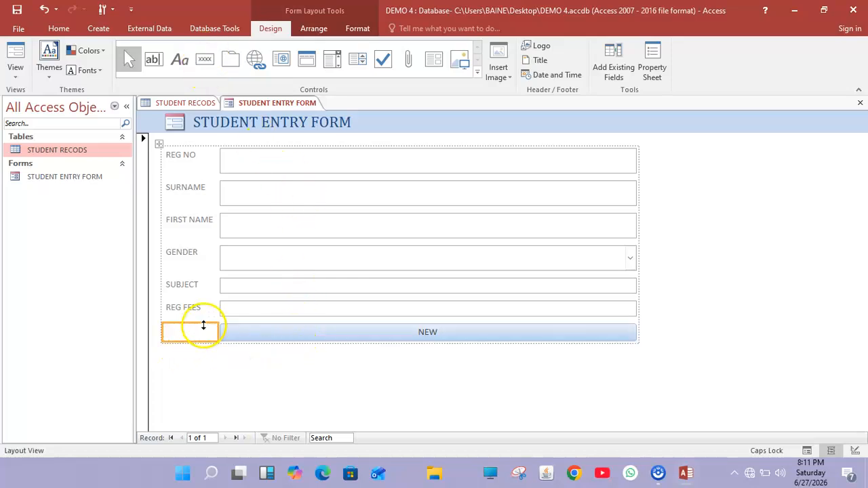
left_click(220, 343)
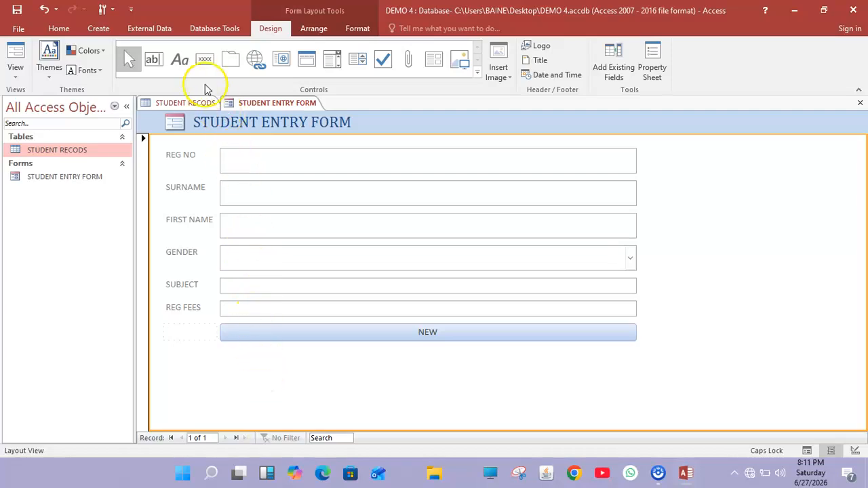
Add a second command button below NEW that performs Save Record, labelled 'Save'.
left_click(205, 61)
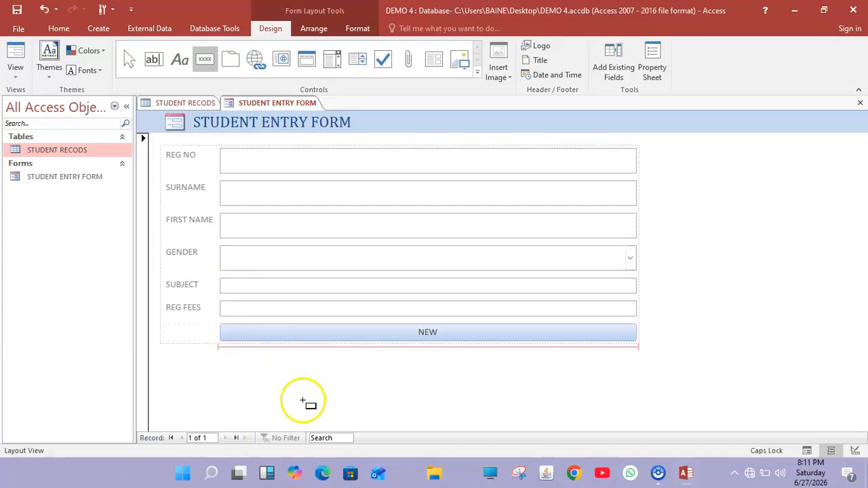
left_click(304, 398)
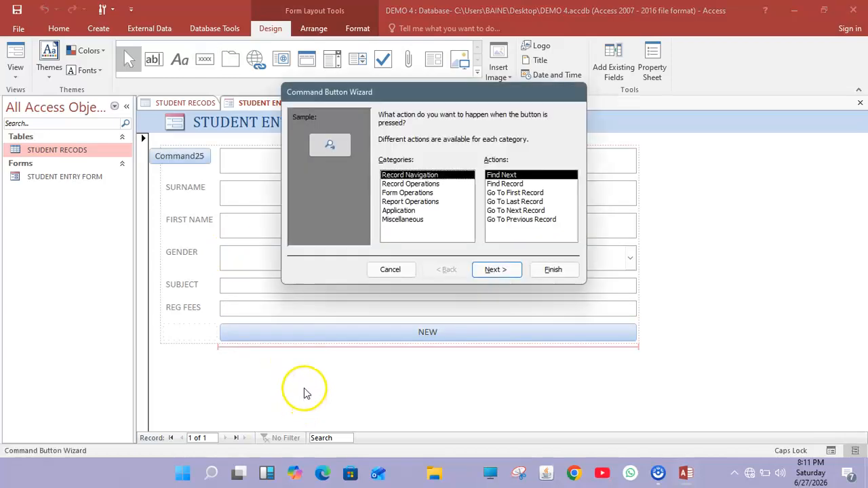
left_click(410, 184)
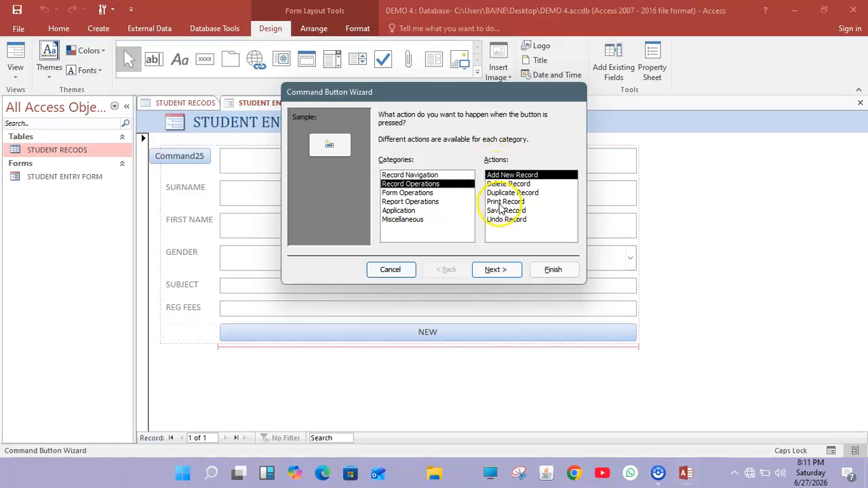
left_click(515, 211)
left_click(496, 269)
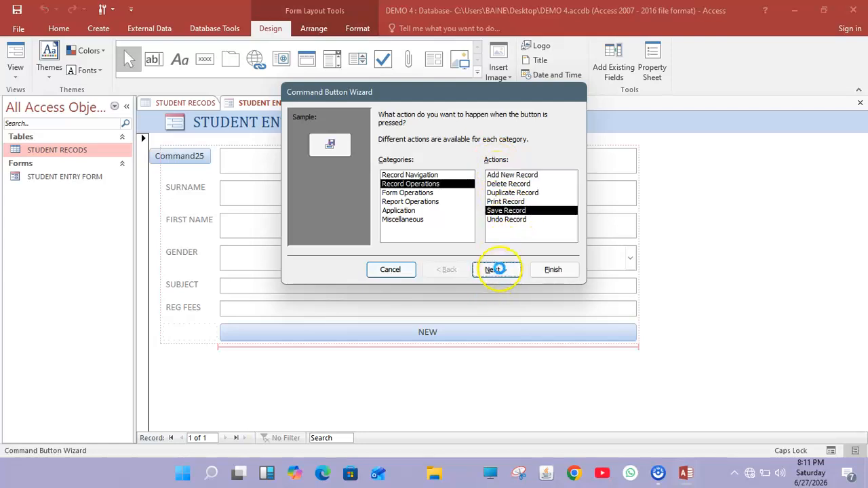
left_click(386, 166)
left_click(481, 168)
key("BackSpace")
key("BackSpace")
key("BackSpace")
key("BackSpace")
key("BackSpace")
key("BackSpace")
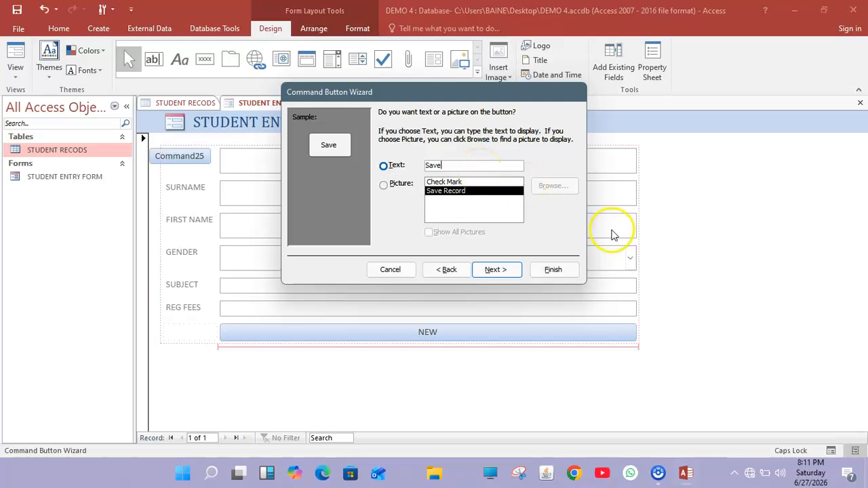
left_click(548, 269)
left_click(373, 414)
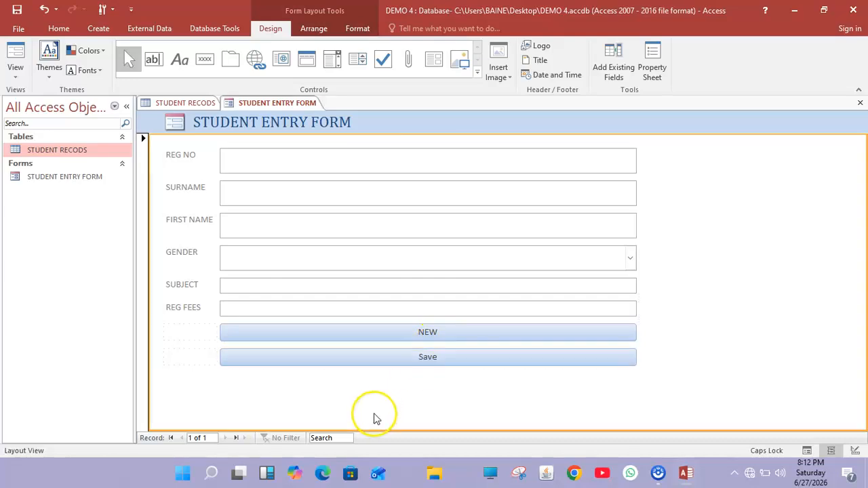
Bring up the STUDENT ENTRY FORM tab's view options to reach Form View.
left_click(350, 333)
right_click(349, 332)
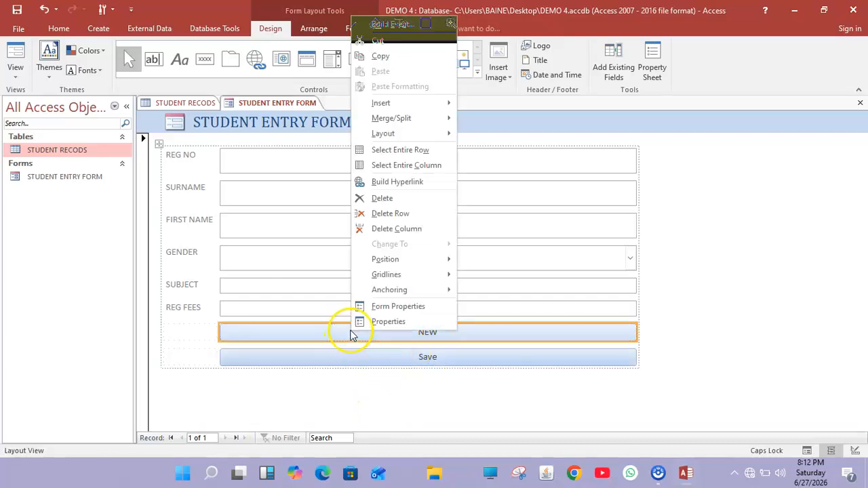
mouse_move(443, 257)
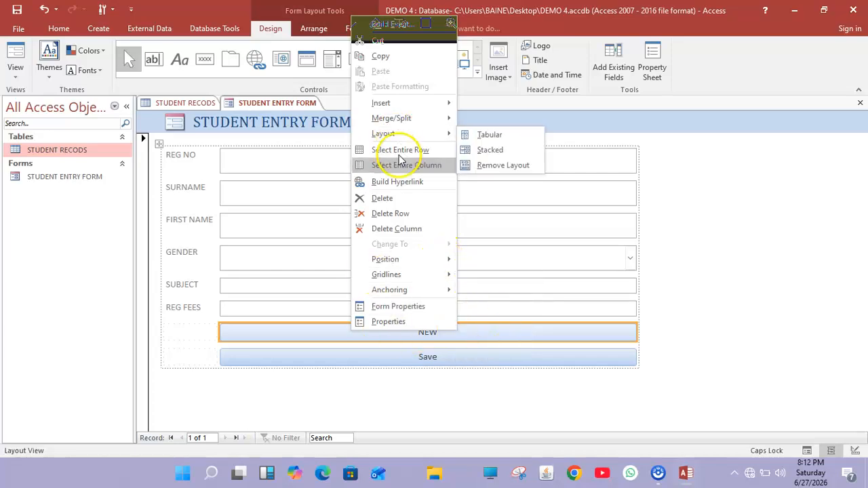
left_click(201, 332)
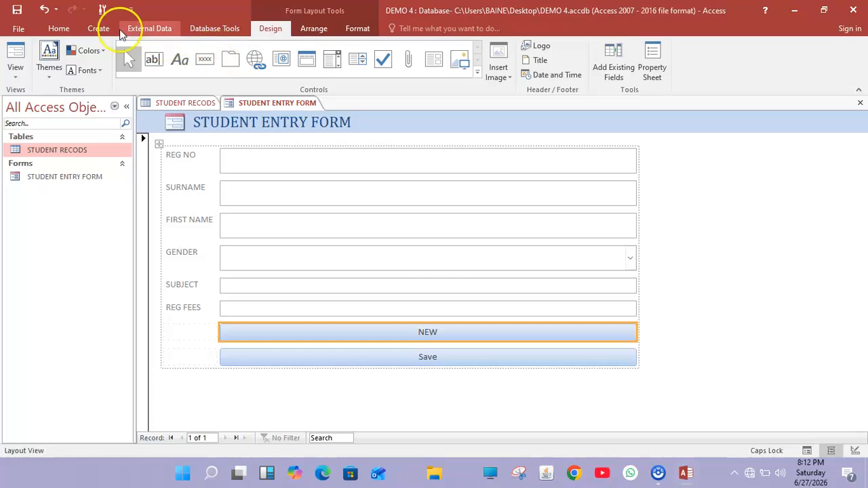
right_click(285, 103)
left_click(289, 102)
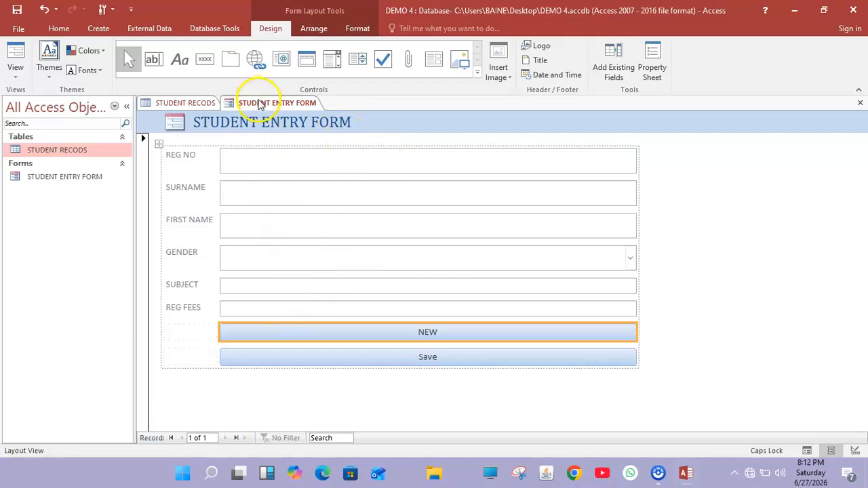
right_click(259, 103)
Switch to Form View and enter the first student's registration number, surname and first name.
left_click(282, 157)
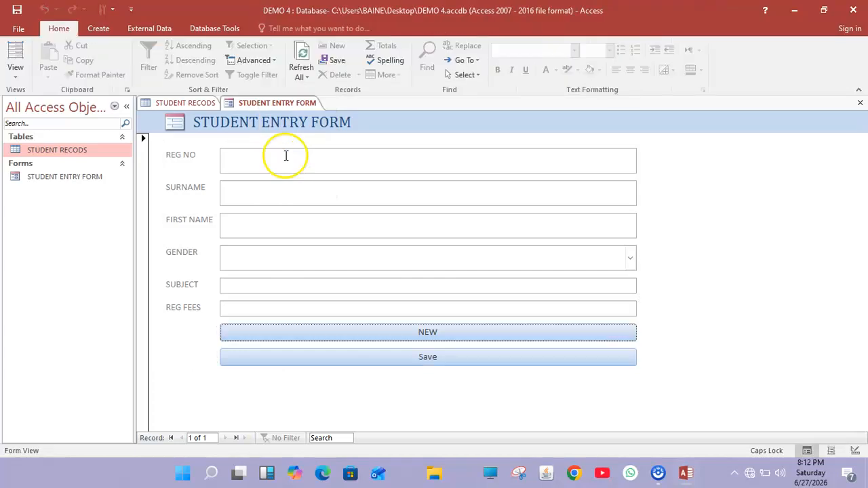
left_click(269, 158)
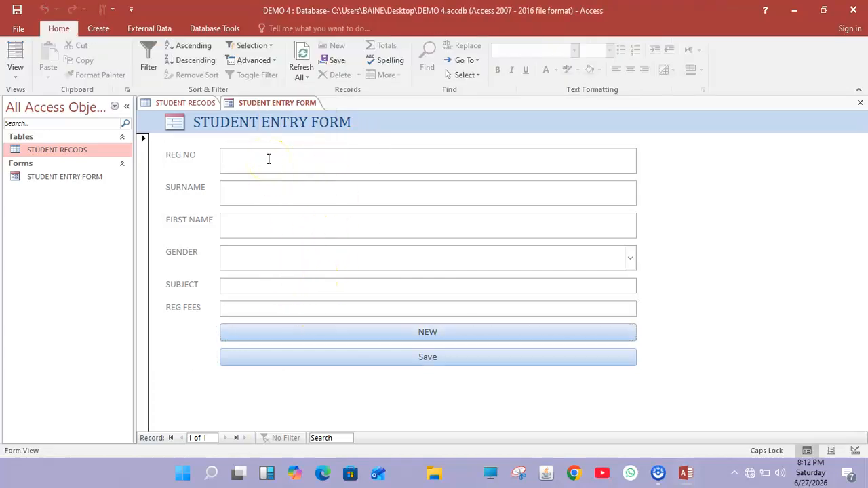
type("U")
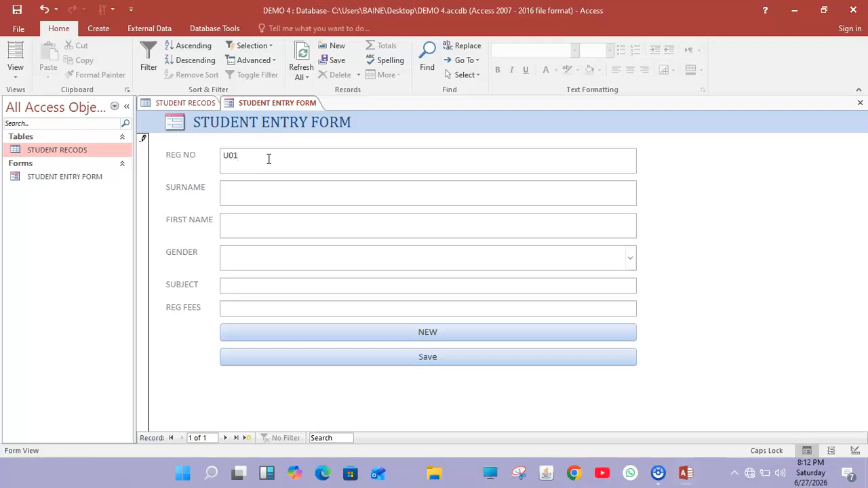
type("01")
left_click(281, 185)
type("KATAMBI")
left_click(279, 230)
type("SUSAN")
Set gender FEMALE, subject 10, fees $30,100.00, save the record and start a new one.
left_click(274, 247)
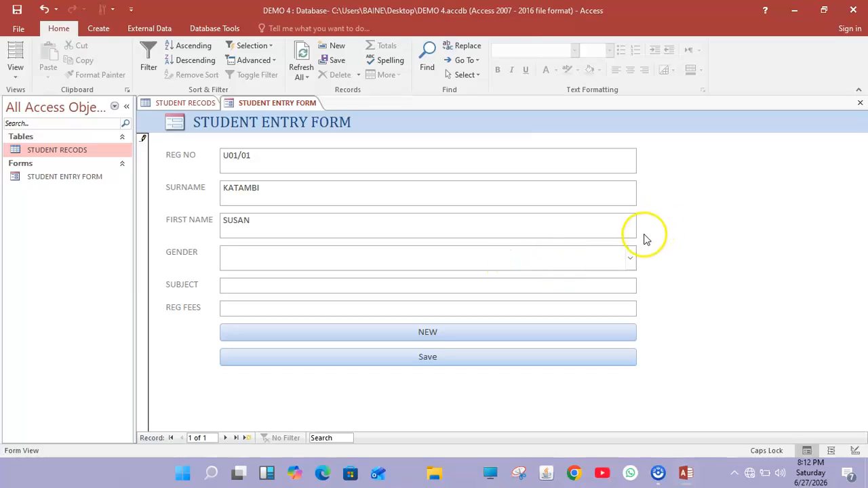
left_click(631, 257)
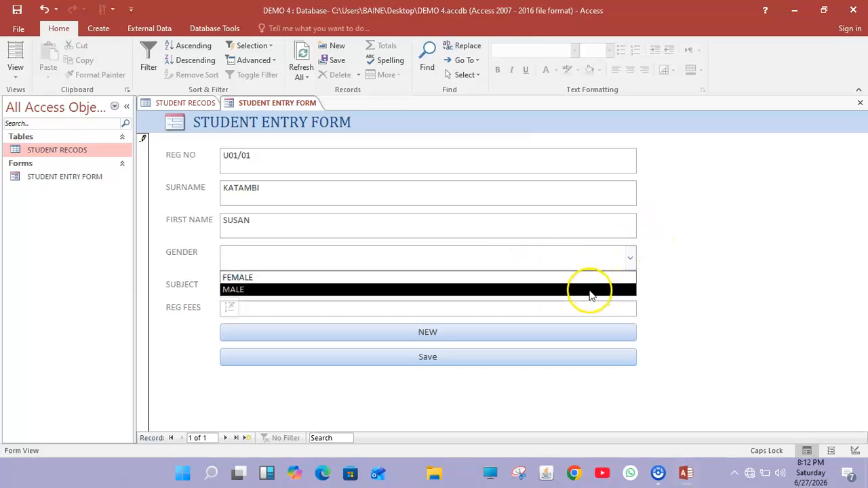
left_click(595, 279)
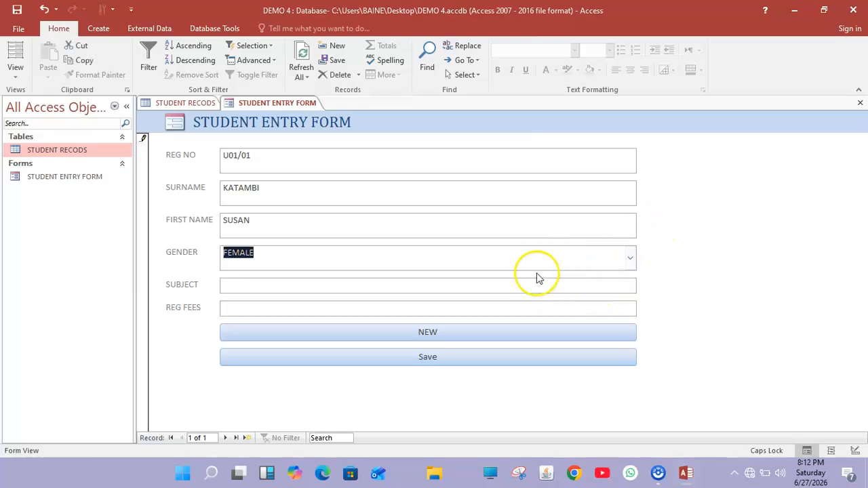
left_click(377, 289)
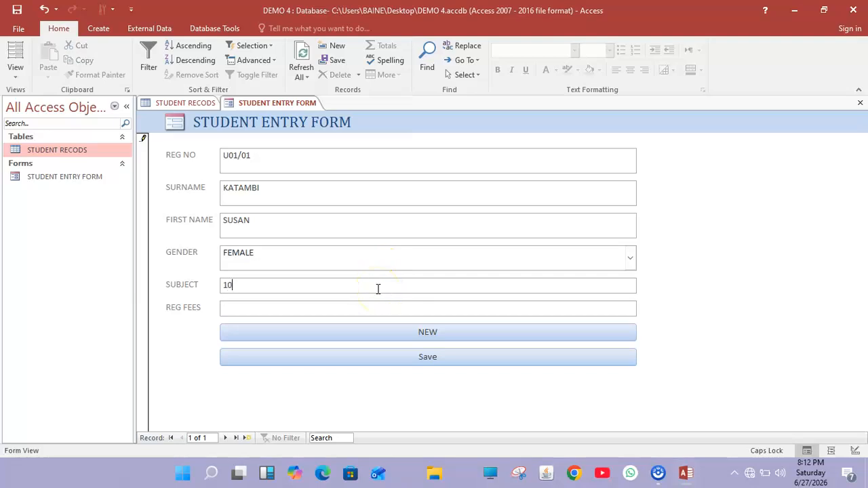
left_click(363, 308)
left_click(425, 357)
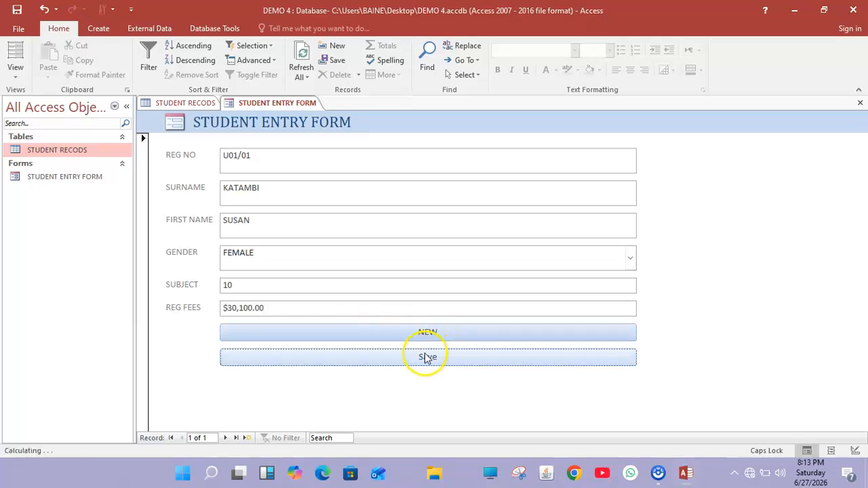
left_click(437, 332)
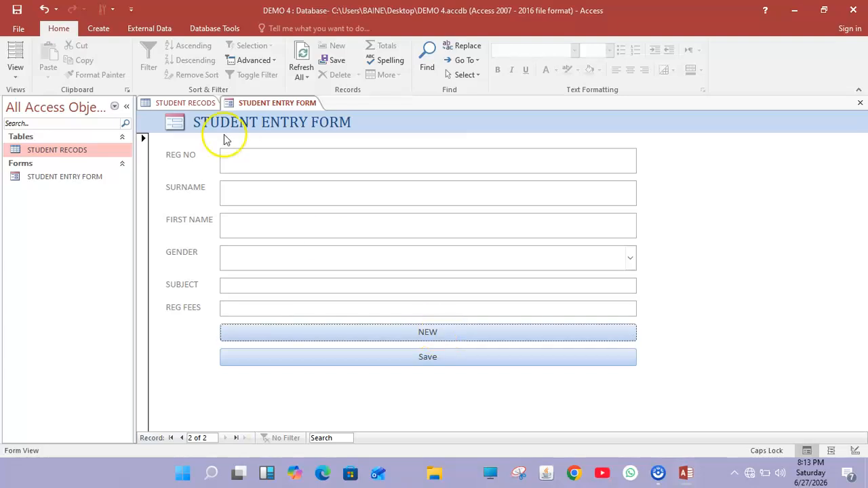
Enter the second student's registration number and surname.
left_click(237, 156)
type("U01/0")
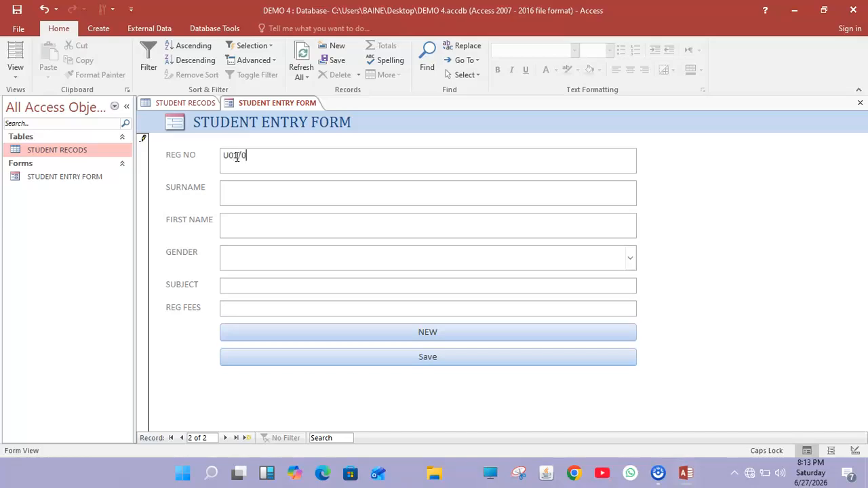
type("2")
left_click(241, 186)
type("NALUMANYA")
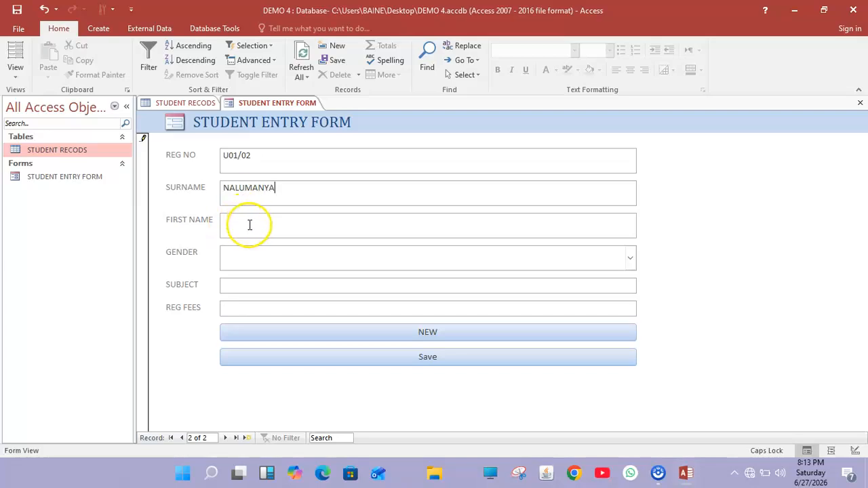
type("DOMIN")
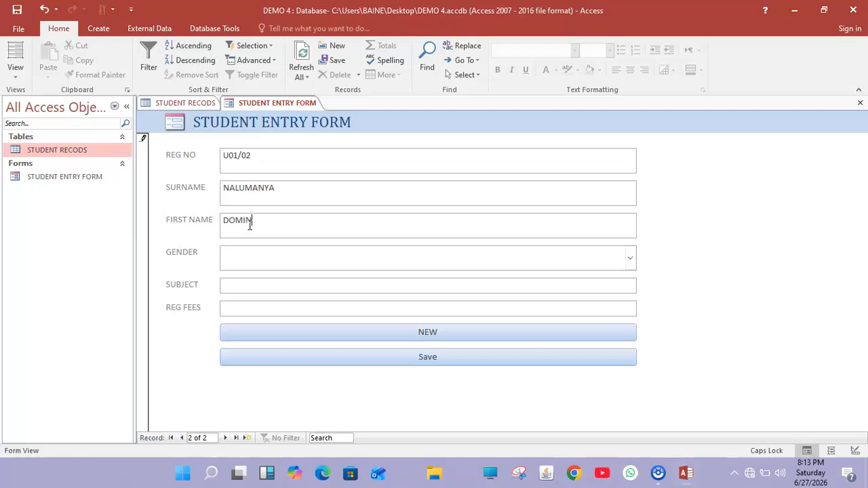
type("O")
type("C")
Set gender MALE, subject 10 and fees 29200, then save the record.
left_click(246, 251)
left_click(630, 255)
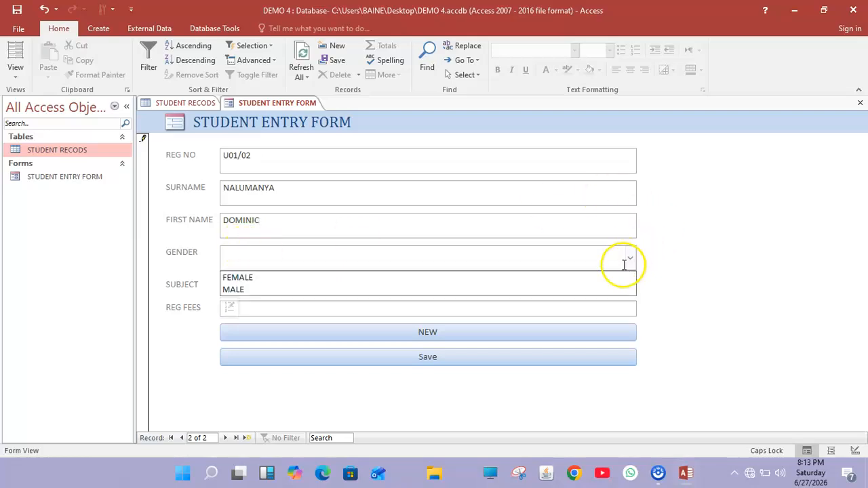
left_click(582, 289)
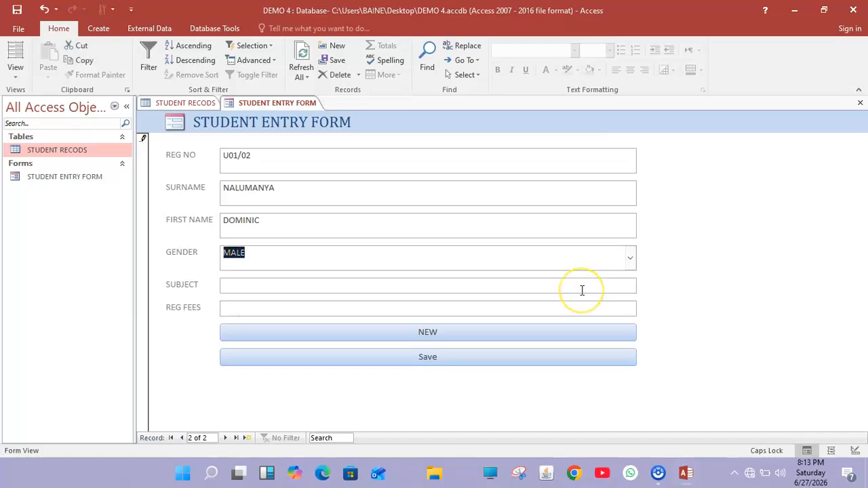
left_click(451, 286)
type("10")
left_click(425, 304)
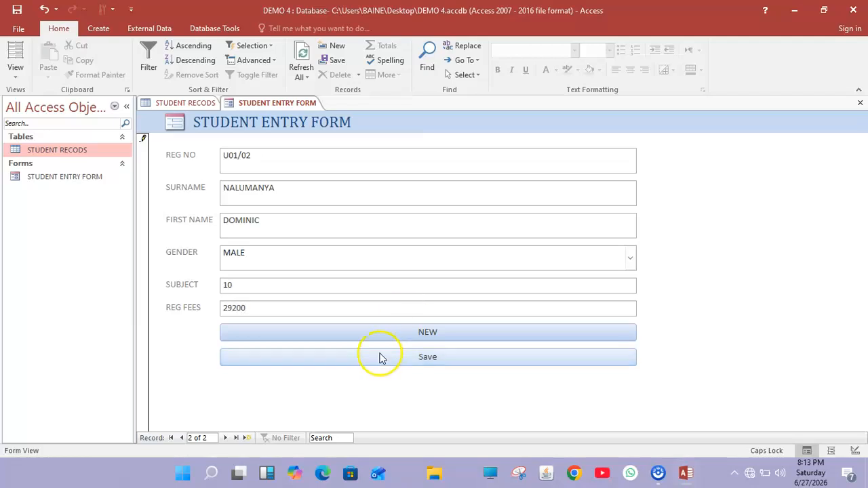
left_click(395, 359)
Start a new record and enter the third student's registration number, surname and first name.
left_click(415, 335)
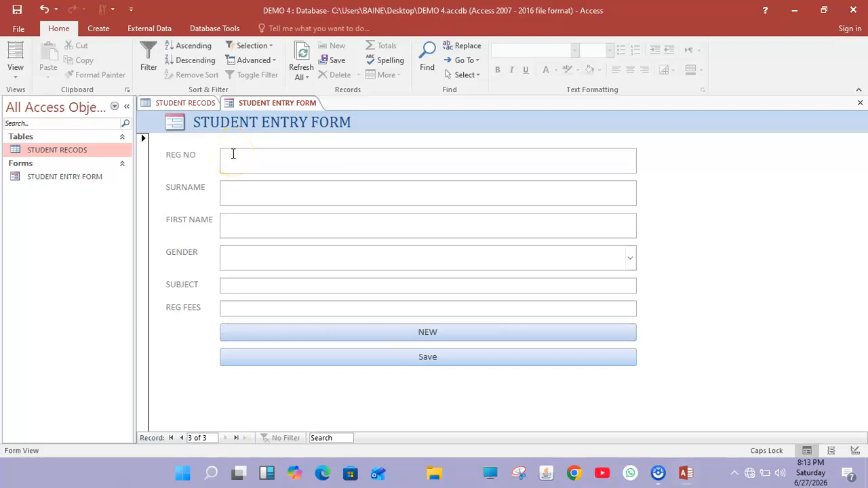
type("U01/03")
left_click(224, 164)
left_click(237, 196)
type("BAMB")
left_click(240, 220)
type("JAMES")
Set gender MALE, subject 10, fees 30000, save, and begin a blank fourth record.
left_click(274, 263)
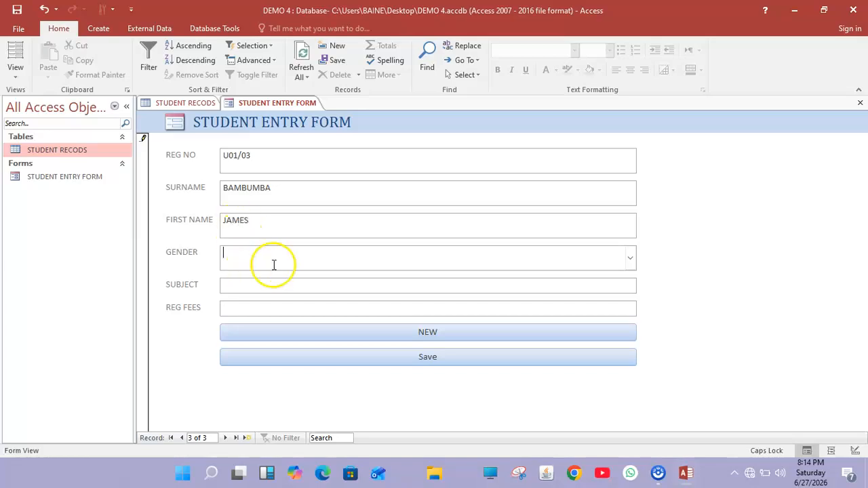
left_click(631, 258)
left_click(578, 289)
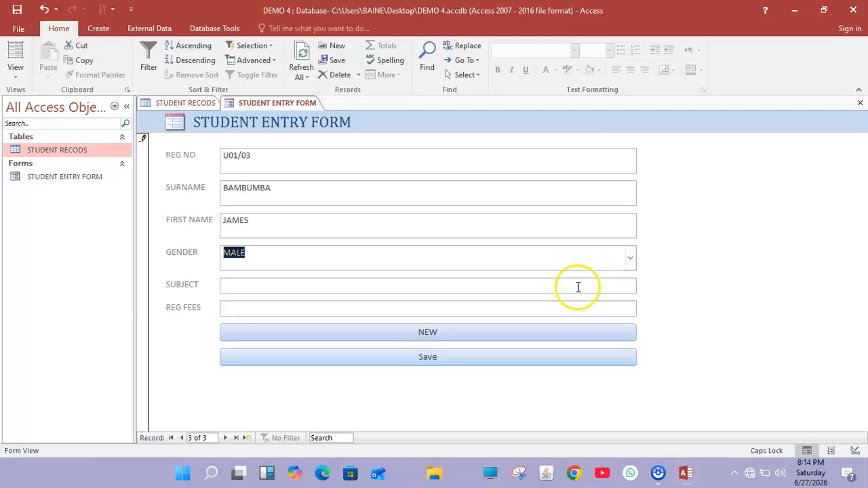
left_click(425, 286)
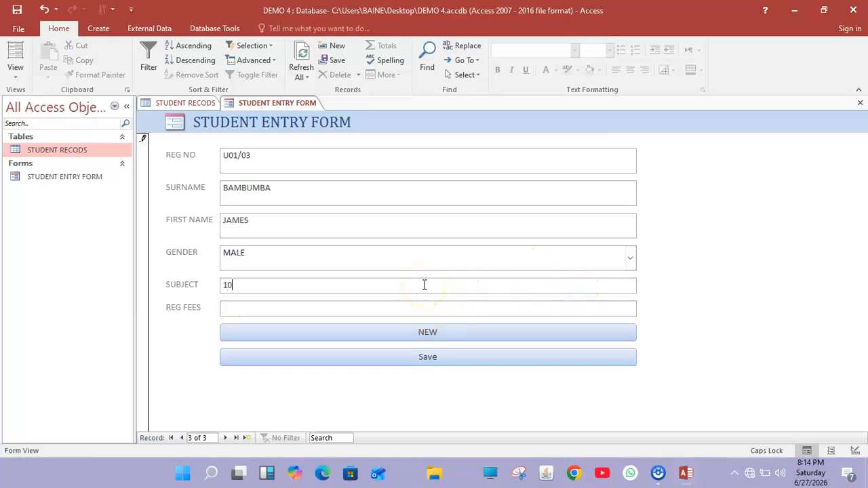
left_click(404, 312)
left_click(422, 365)
left_click(434, 333)
left_click(250, 163)
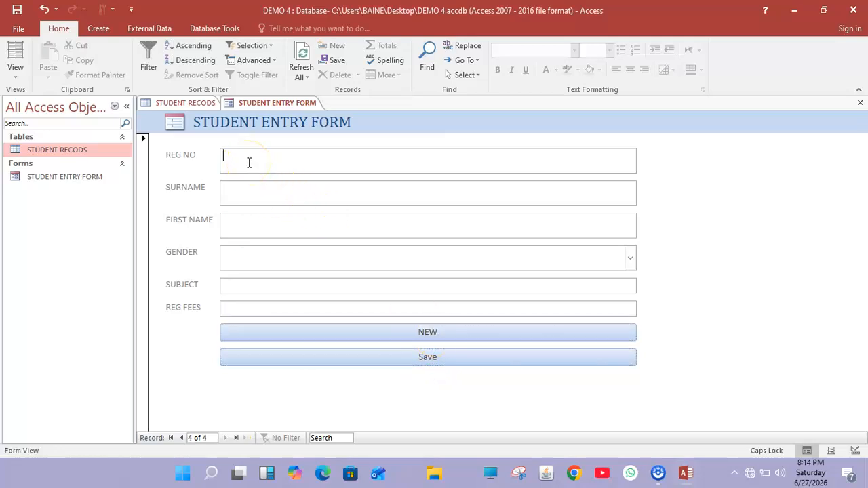
Enter the fourth student's registration number, surname and first name.
type("U01/04")
left_click(242, 190)
type("MADRINE")
left_click(238, 224)
type("ANNET")
Set gender FEMALE, subject 11, fees 34,000, then save the record.
left_click(235, 260)
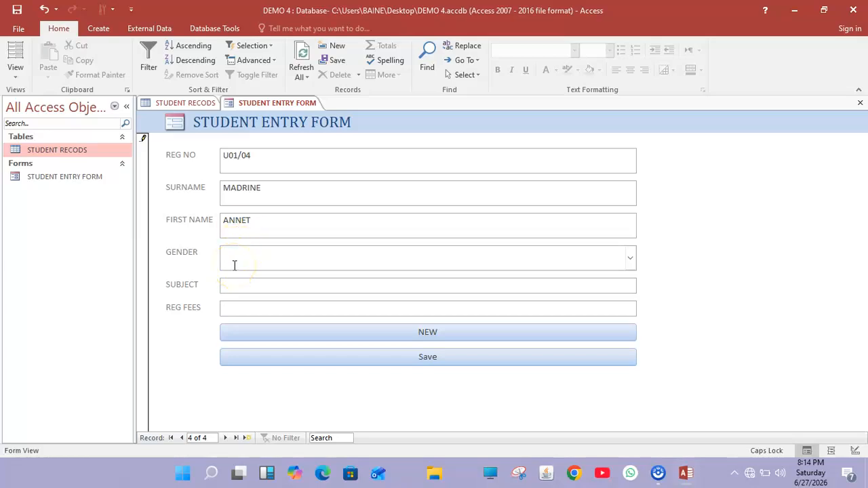
left_click(630, 259)
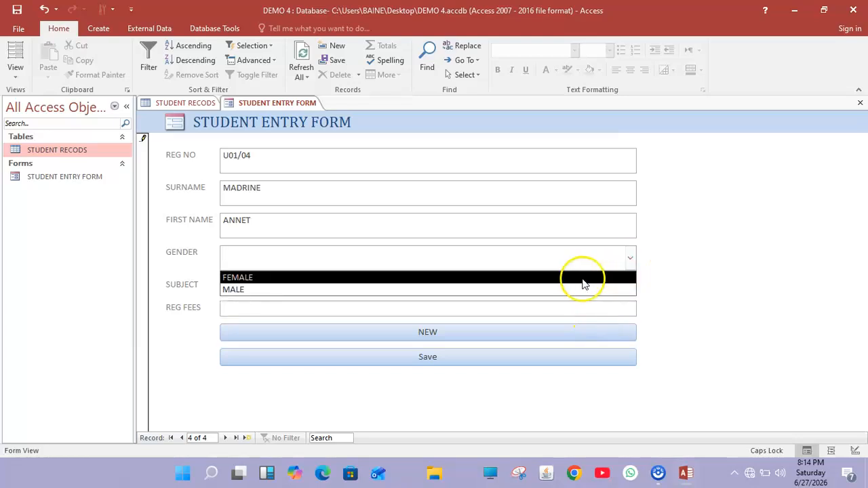
left_click(583, 279)
left_click(397, 285)
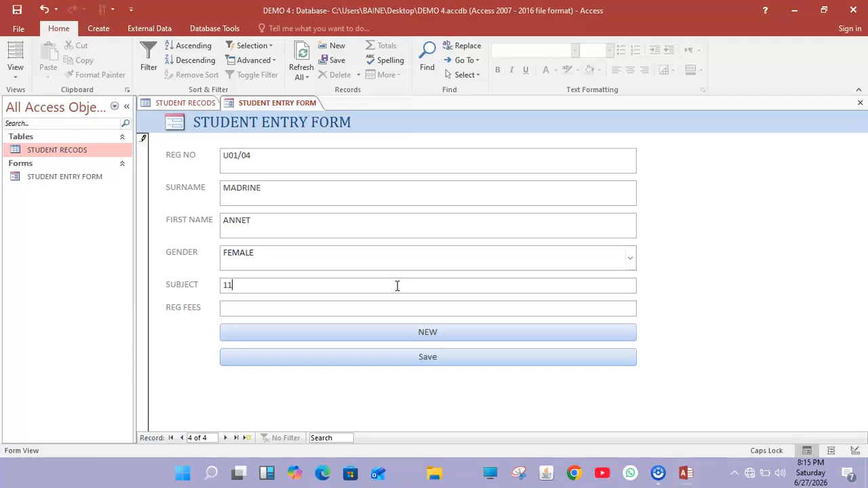
left_click(346, 311)
type("34,000")
left_click(374, 358)
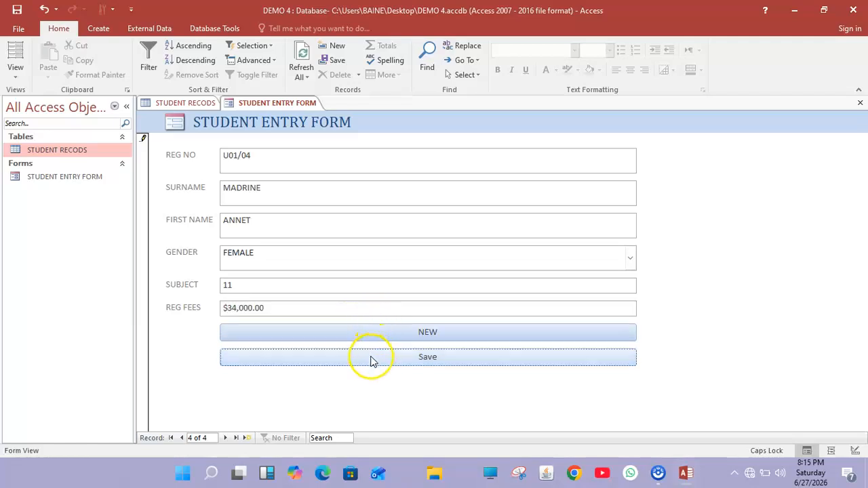
Start a new record and enter the fifth student's registration number and surname.
left_click(416, 330)
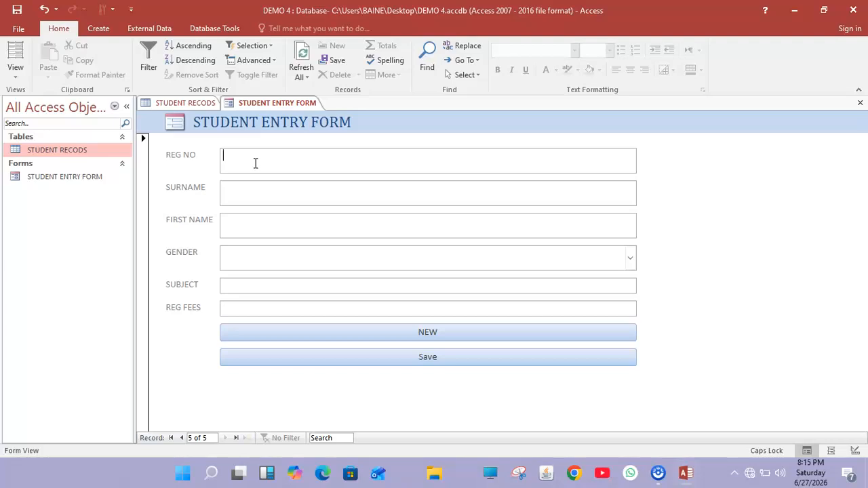
type("U")
type("01/05")
left_click(241, 196)
type("KAGWA ANET")
Trim the extra name out of the surname field and enter the student's first name.
left_click(242, 218)
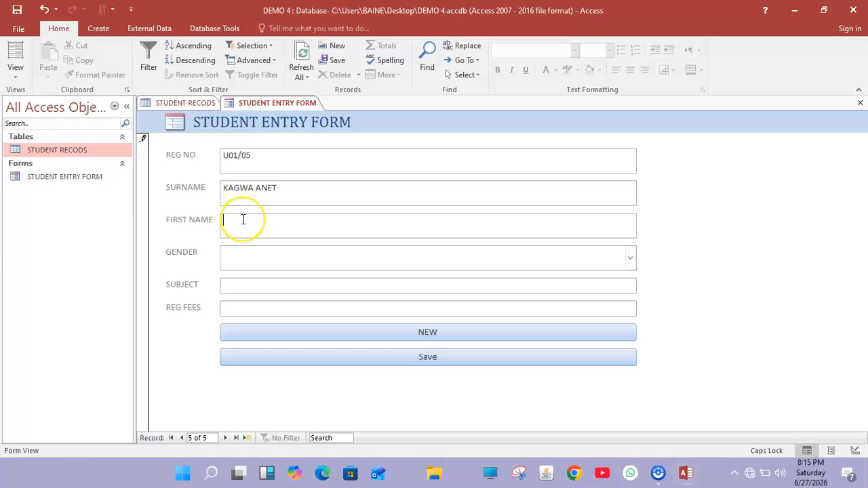
left_click(280, 188)
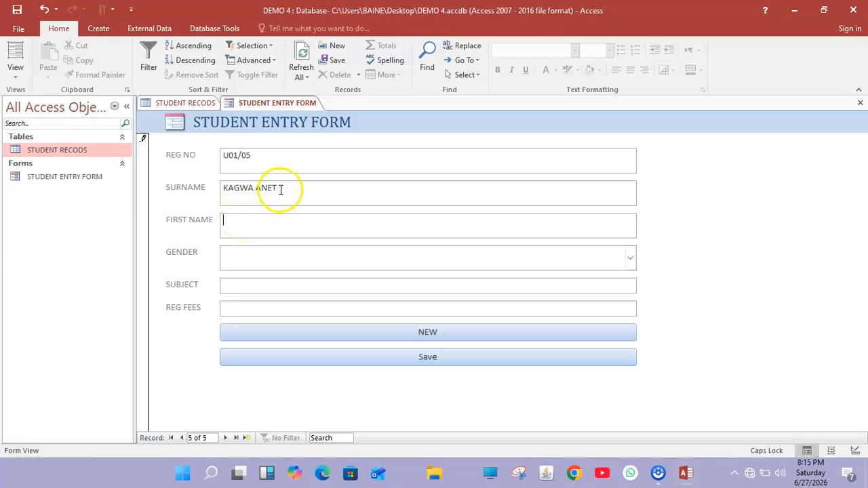
key("BackSpace")
key("BackSpace")
left_click(257, 231)
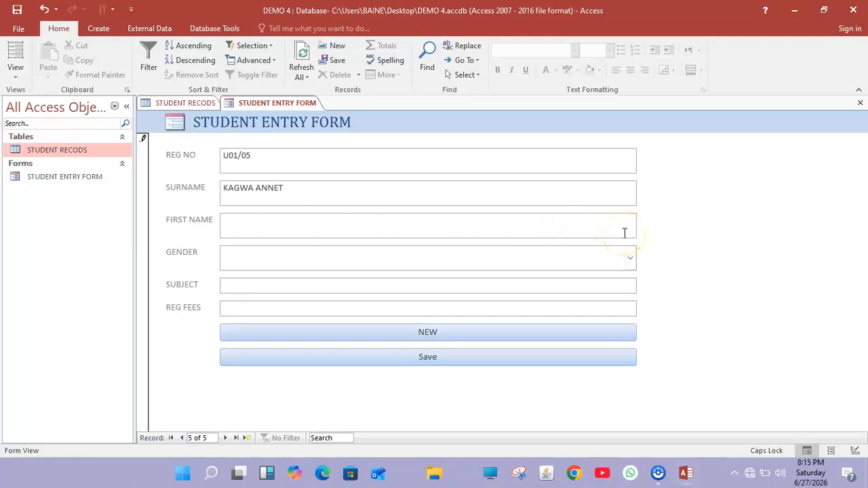
left_click(308, 200)
key("BackSpace")
key("BackSpace")
key("BackSpace")
key("BackSpace")
left_click(285, 231)
type("ANNE")
Set gender FEMALE, subject 10, fees 31000, save, and open the STUDENT RECODS table.
left_click(262, 257)
left_click(630, 258)
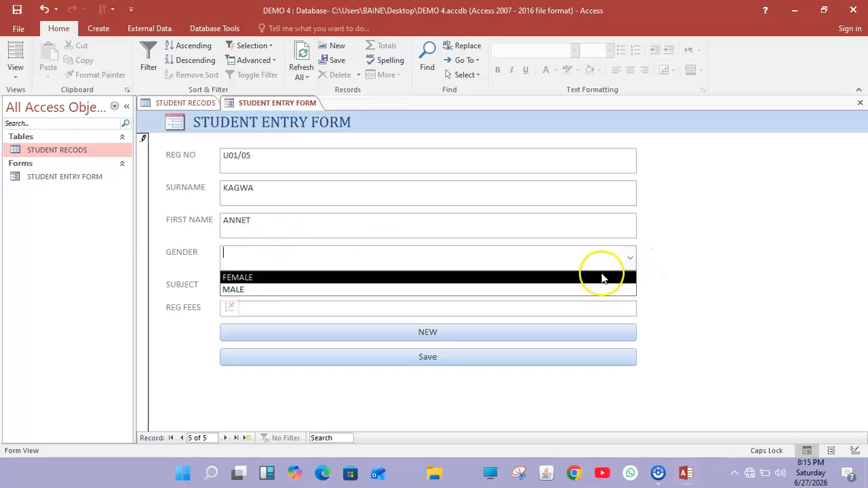
left_click(593, 278)
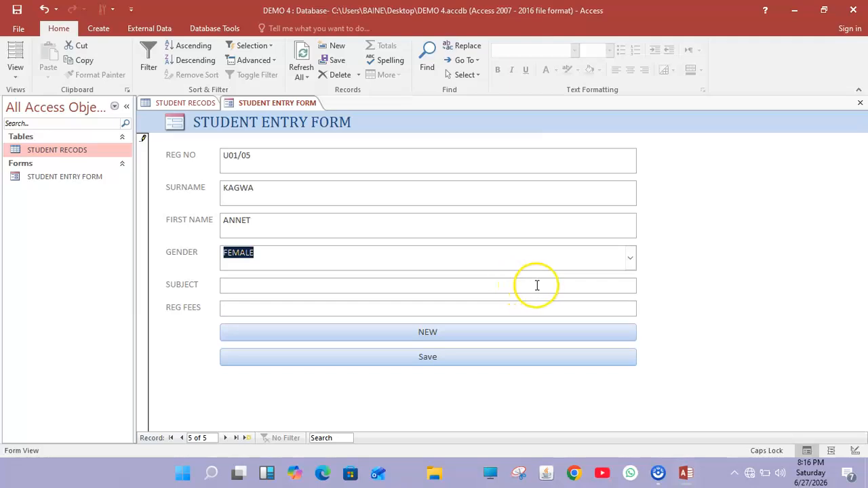
left_click(536, 286)
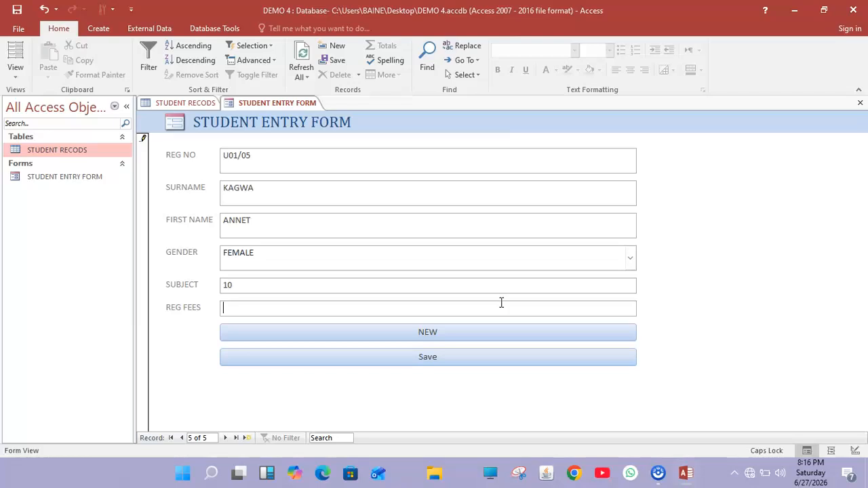
type("000")
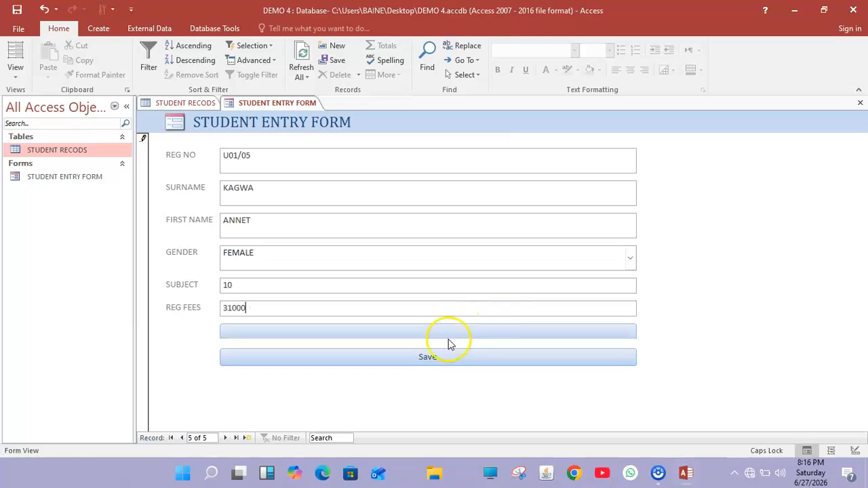
left_click(402, 359)
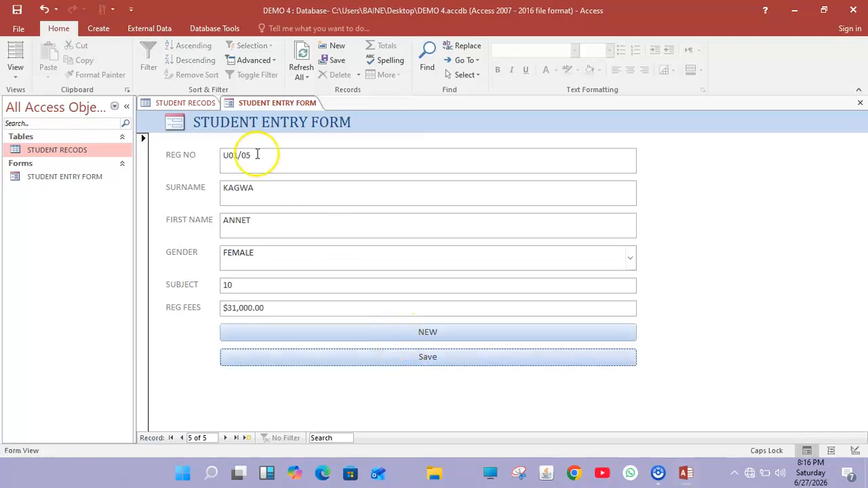
left_click(187, 103)
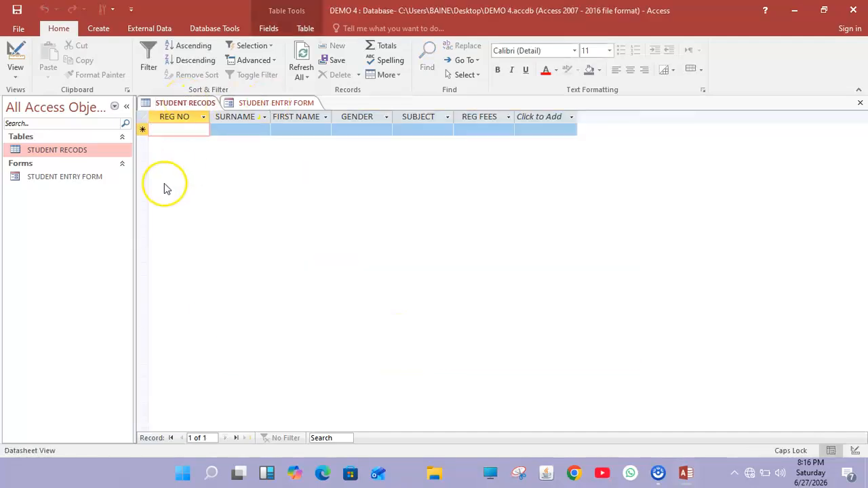
Refresh All so the datasheet lists all five student records, then select the new-record row.
left_click(301, 65)
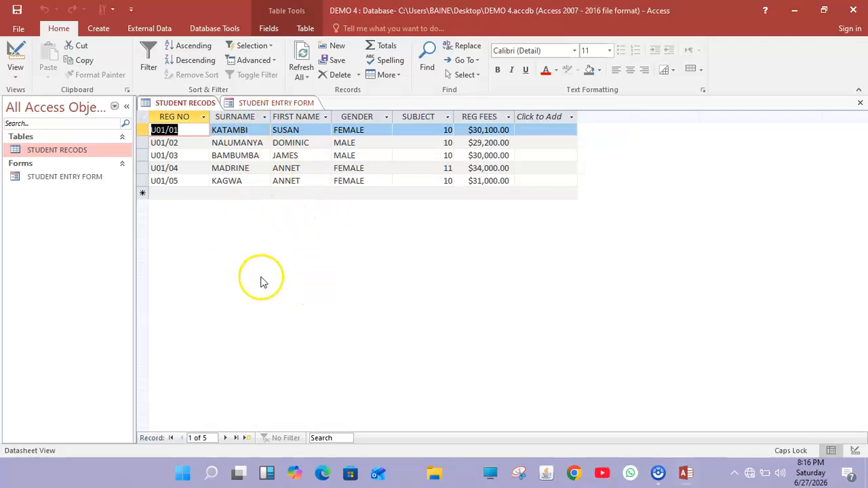
left_click(177, 102)
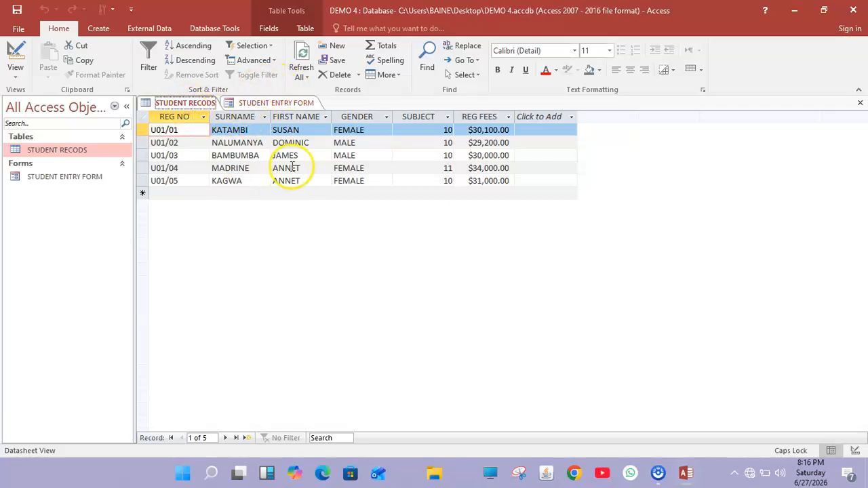
left_click(288, 193)
Design a query on STUDENT RECODS with REG NO, SURNAME, FIRST NAME and SURNAME criteria NA*.
left_click(99, 29)
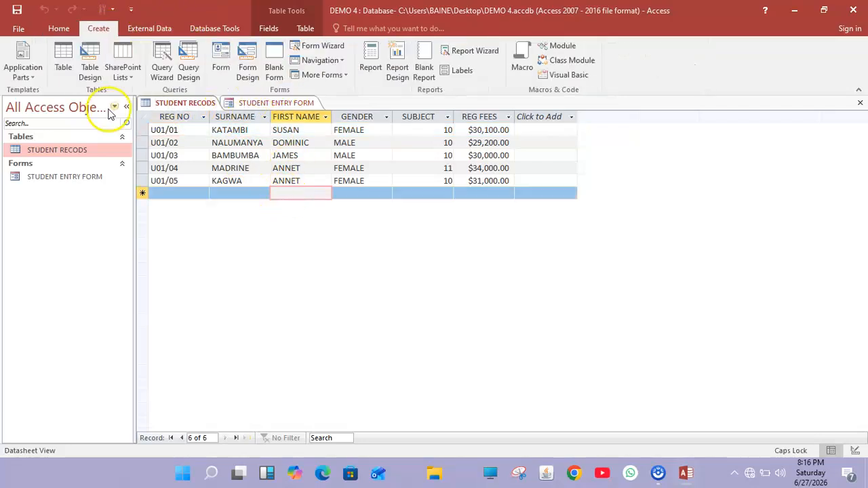
left_click(188, 62)
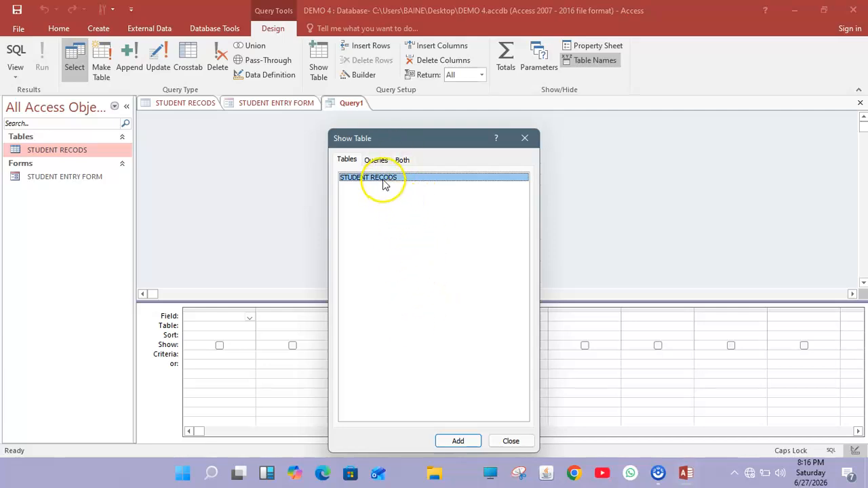
left_click(464, 442)
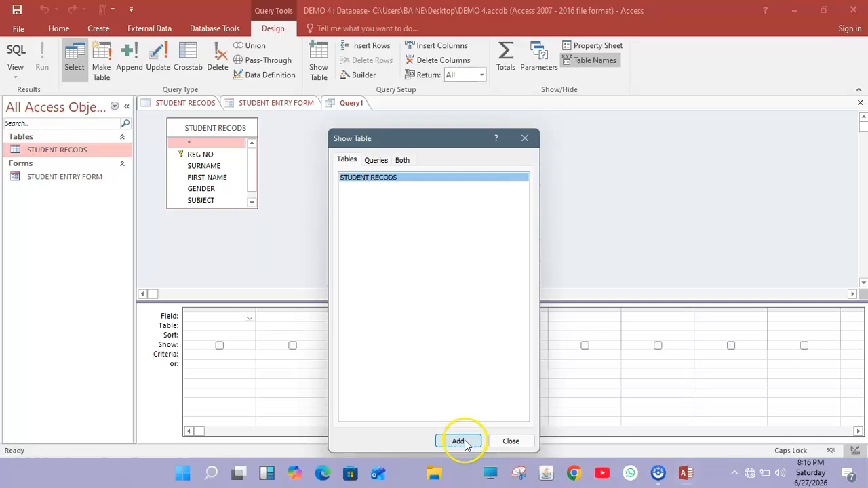
left_click(507, 440)
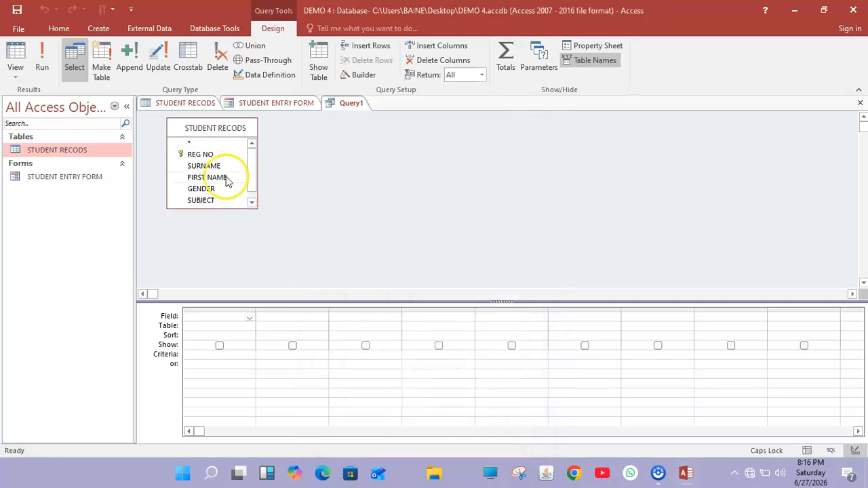
double_click(213, 155)
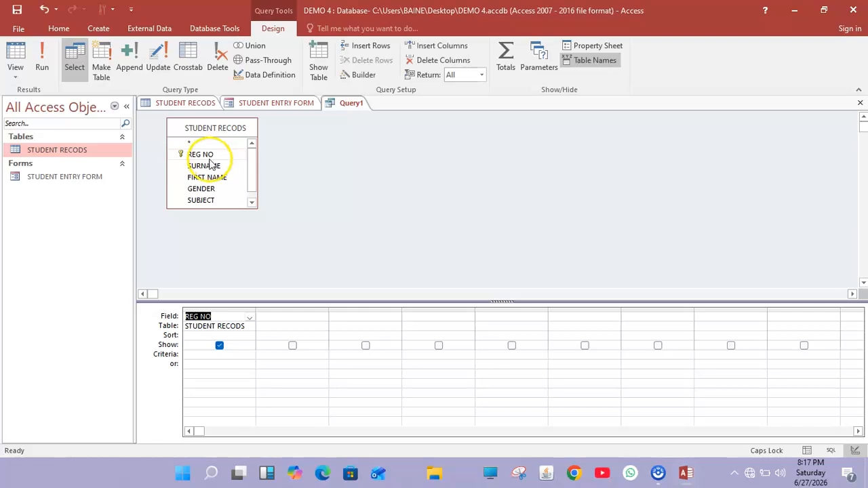
double_click(216, 166)
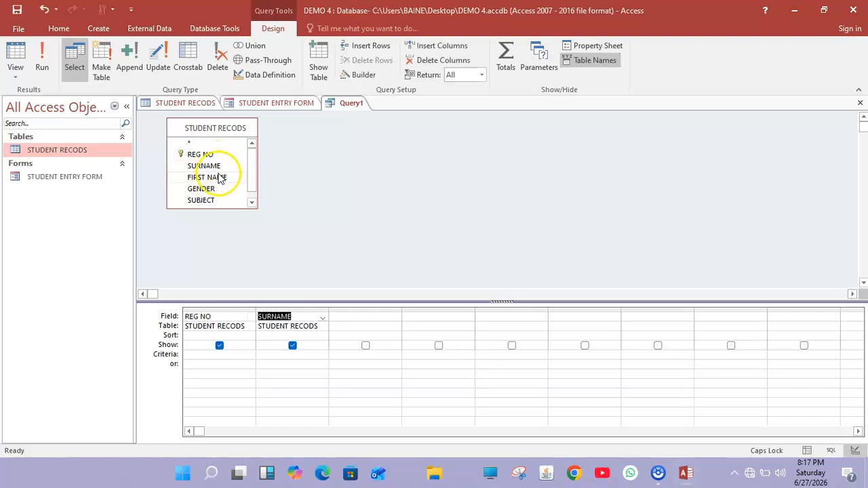
double_click(218, 178)
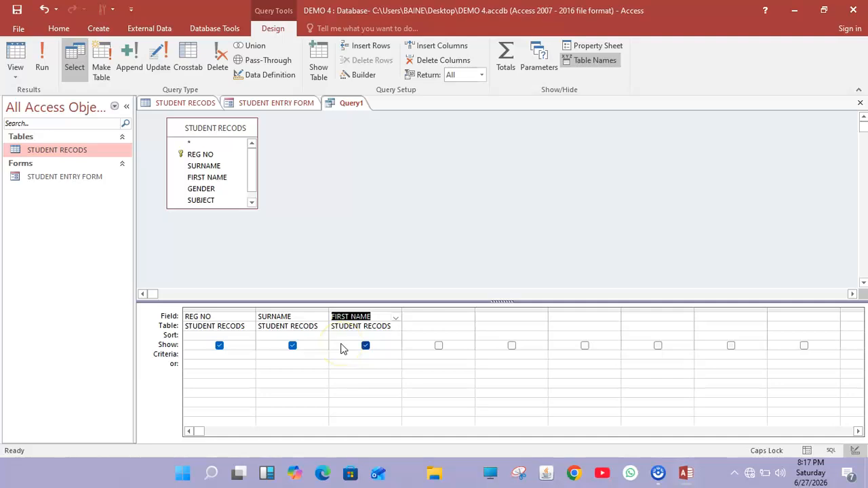
left_click(285, 353)
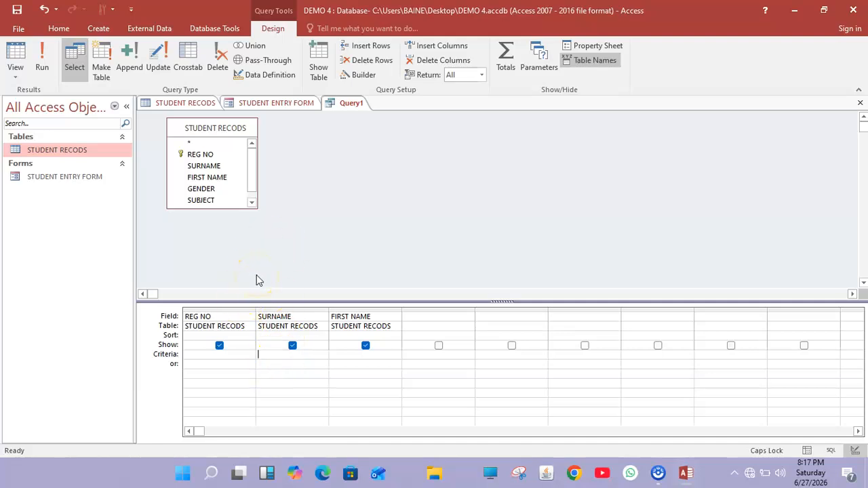
type("NA*")
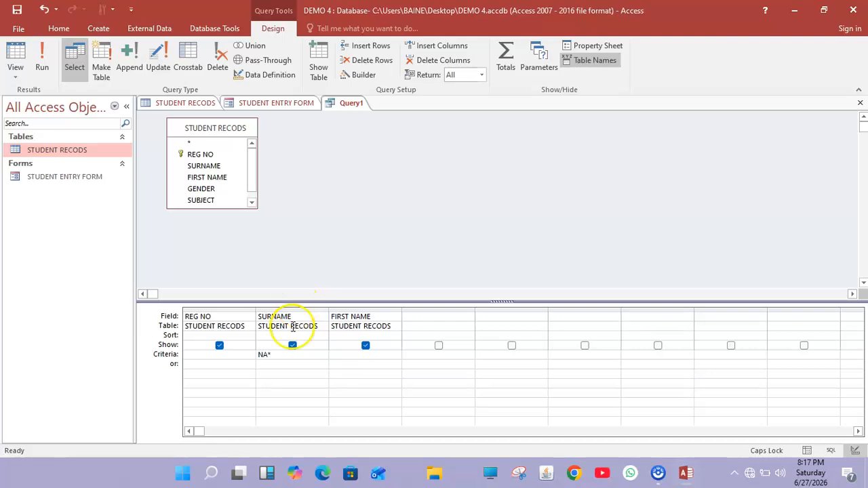
Save Query1 as 'NAMES START WITH NA' and run it.
right_click(351, 107)
left_click(360, 115)
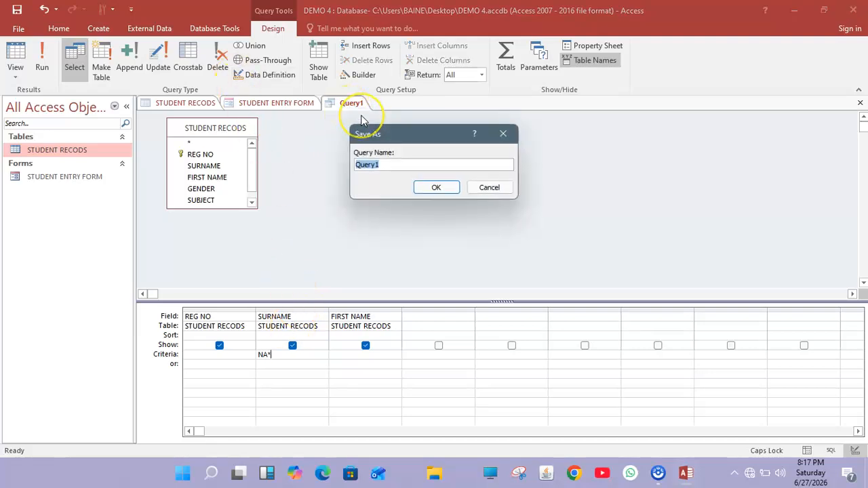
key("BackSpace")
type("NAMES")
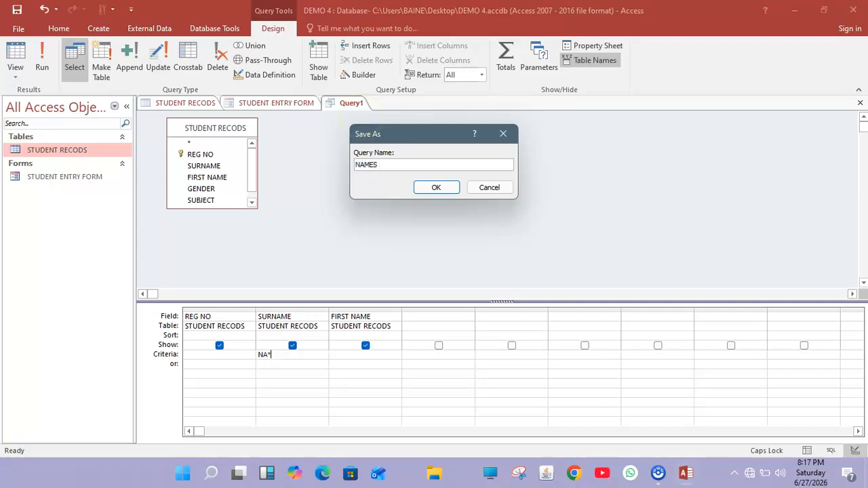
type(" START WITH NA")
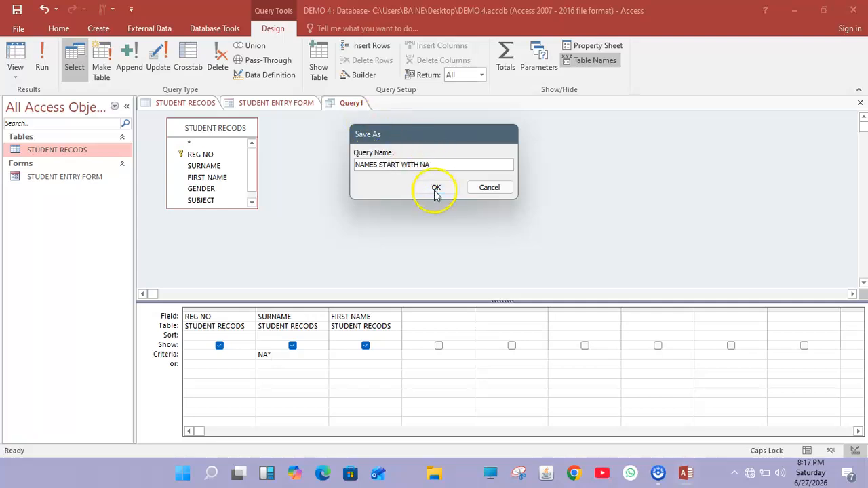
left_click(436, 188)
left_click(42, 61)
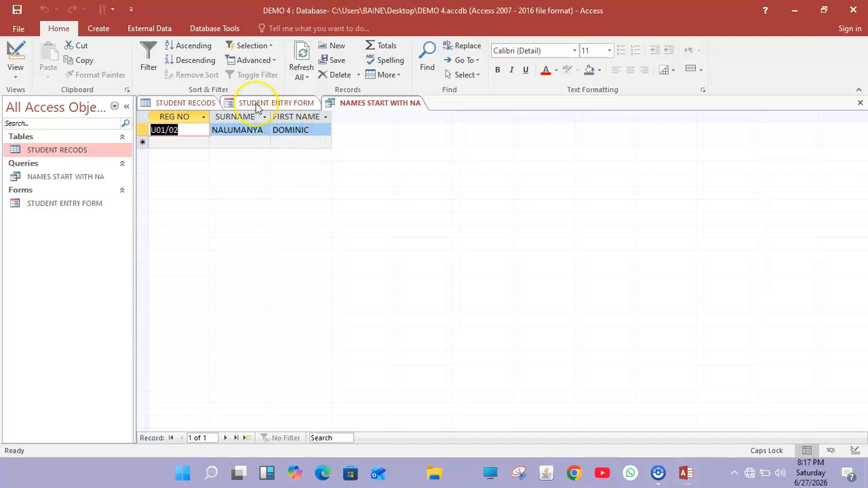
Compare the single-student NAMES START WITH NA result with the full STUDENT RECODS table, ending on the table.
left_click(184, 103)
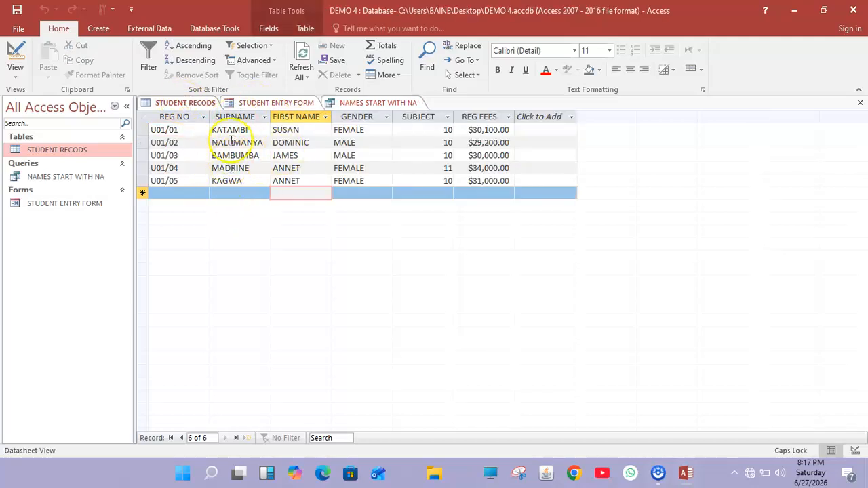
left_click(368, 103)
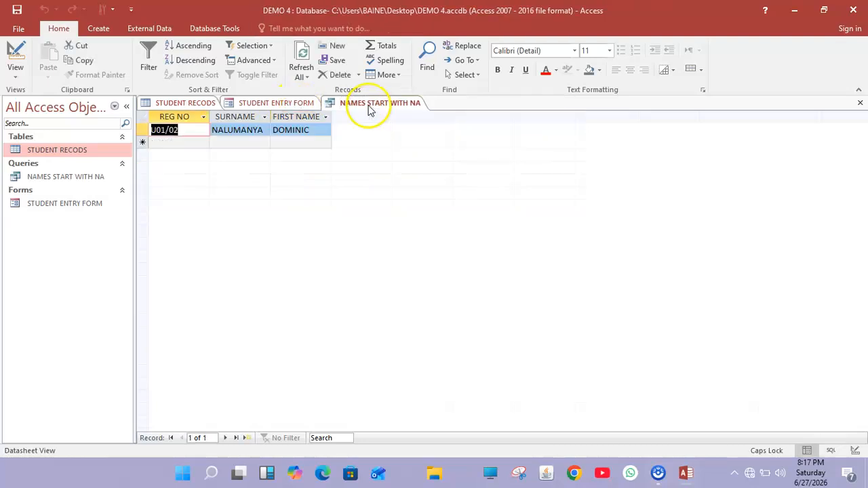
left_click(185, 102)
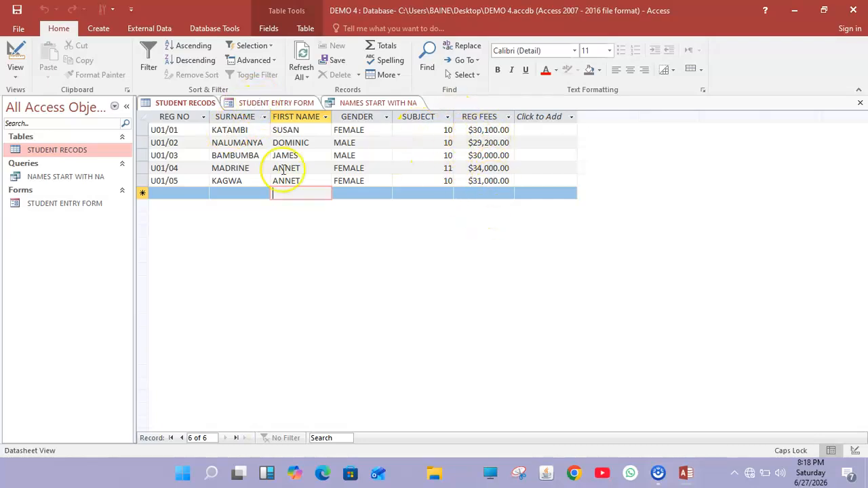
Start a new query design based on the STUDENT RECODS table.
left_click(98, 29)
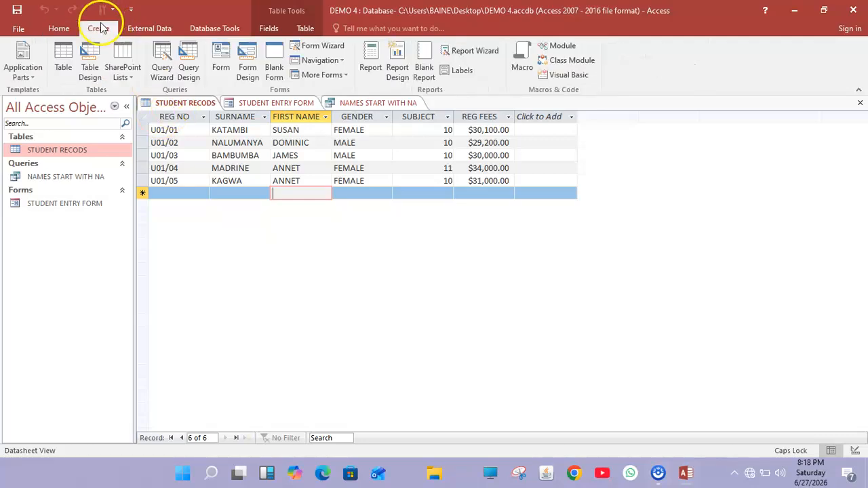
left_click(188, 58)
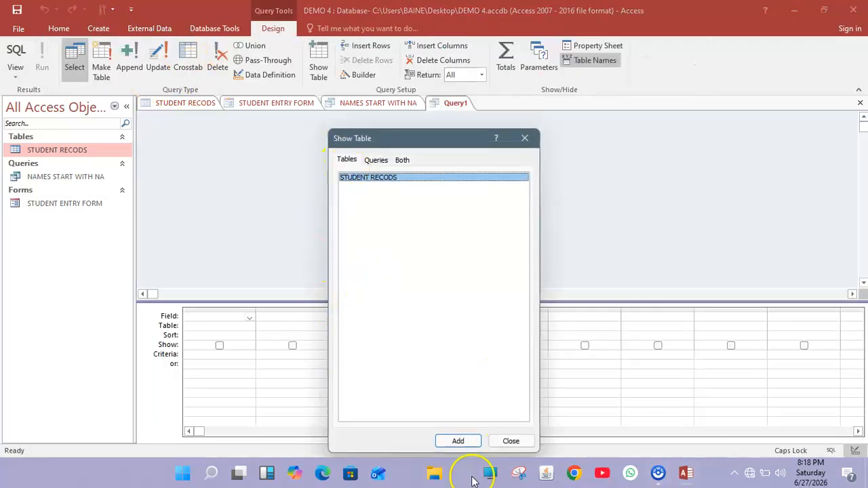
left_click(465, 444)
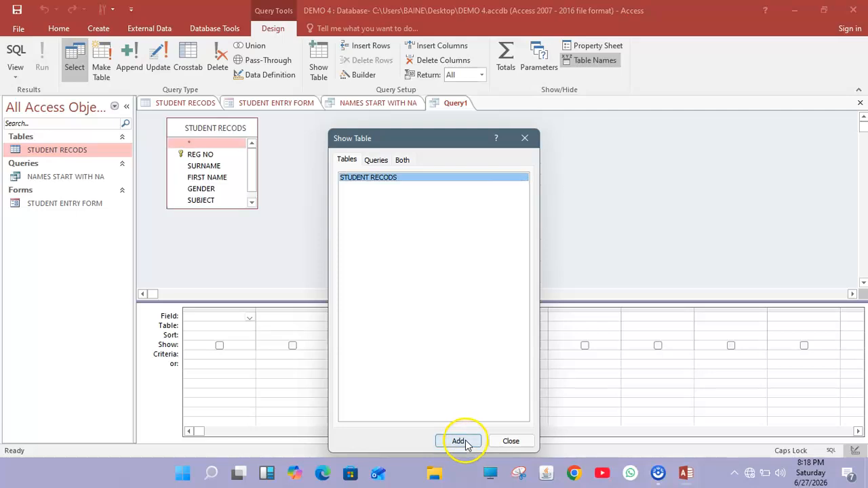
left_click(511, 441)
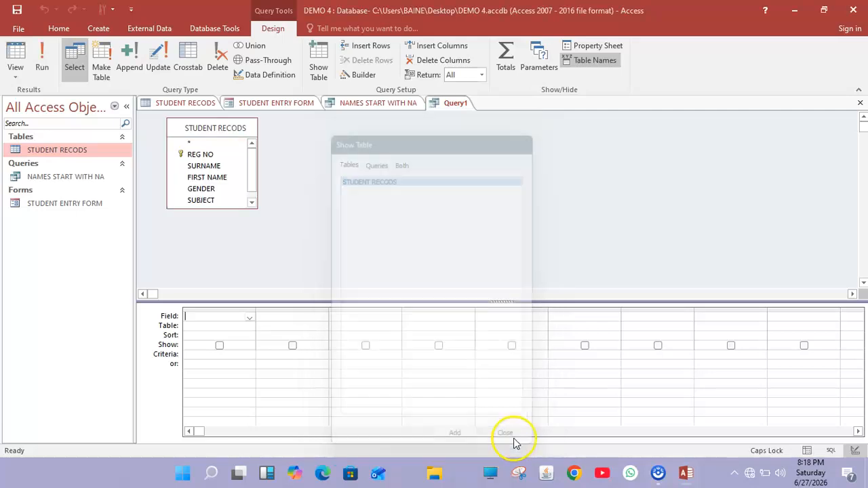
Add REG NO, SURNAME, GENDER and REG FEES to the grid, limiting REG FEES to <30000.
double_click(200, 155)
double_click(203, 165)
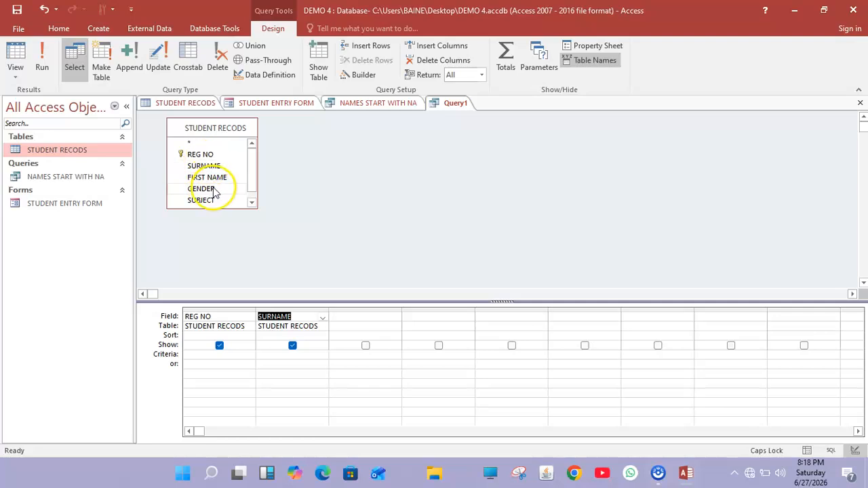
double_click(212, 189)
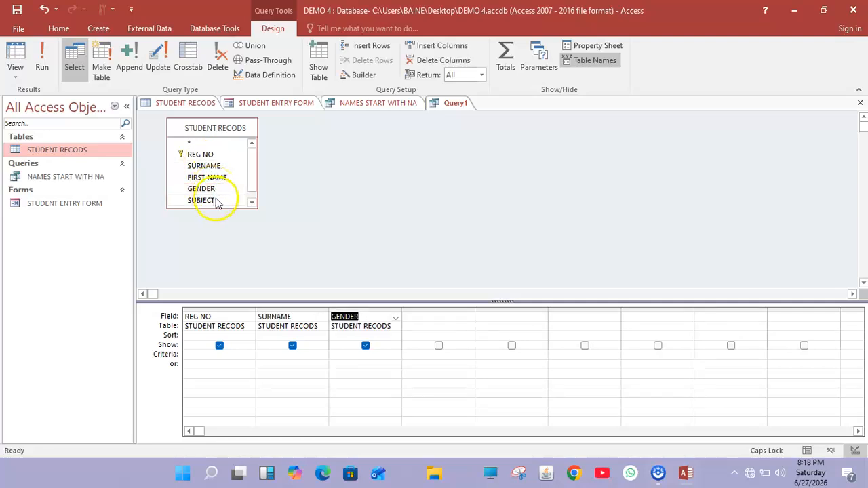
left_click(251, 202)
double_click(207, 202)
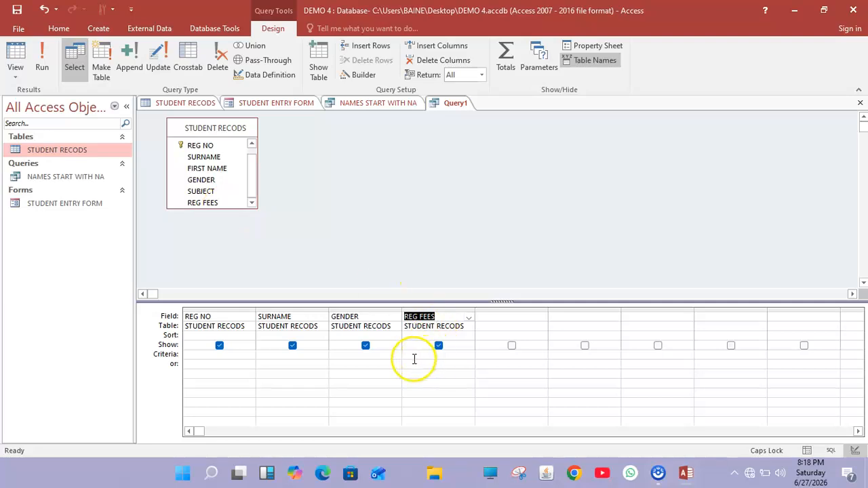
left_click(414, 355)
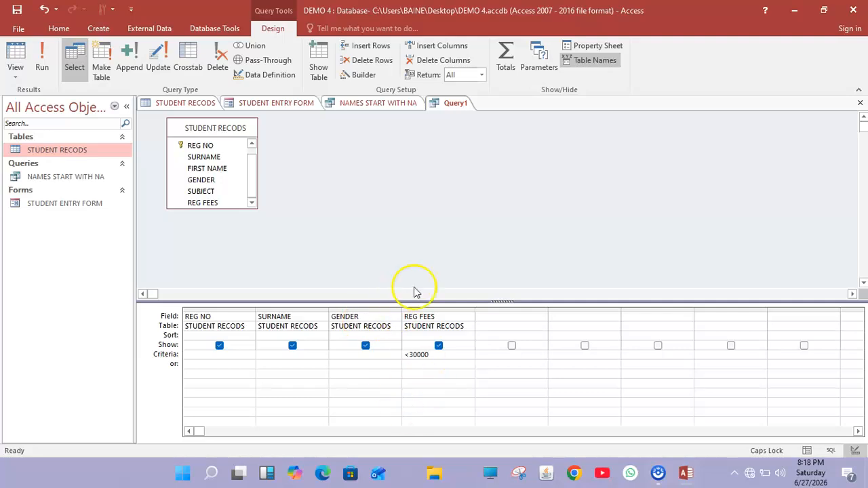
Run the query, which returns one $29,200.00 record, and compare it with STUDENT RECODS.
left_click(44, 64)
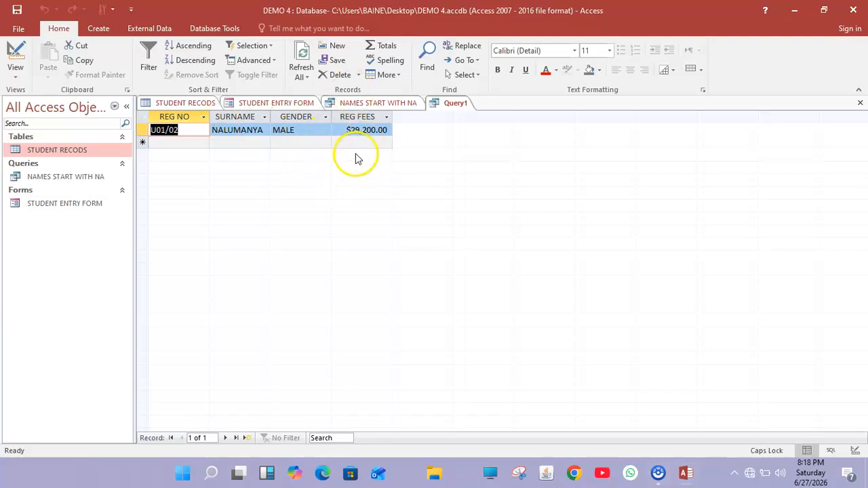
left_click(210, 103)
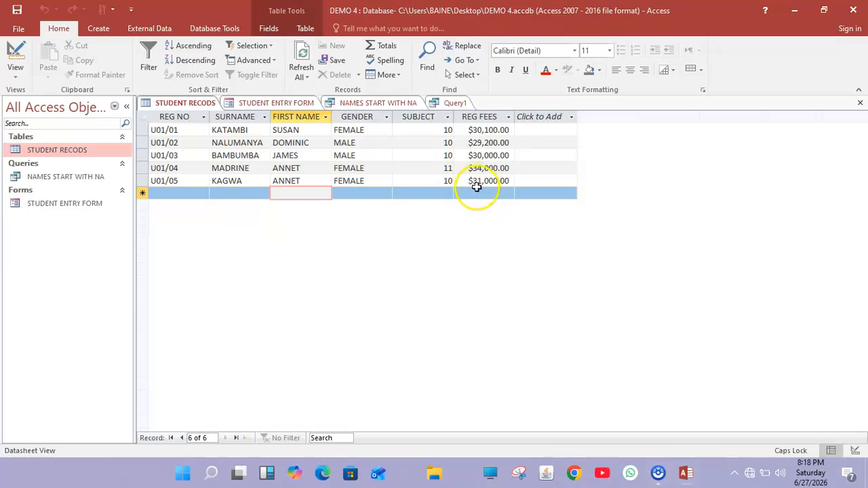
left_click(453, 103)
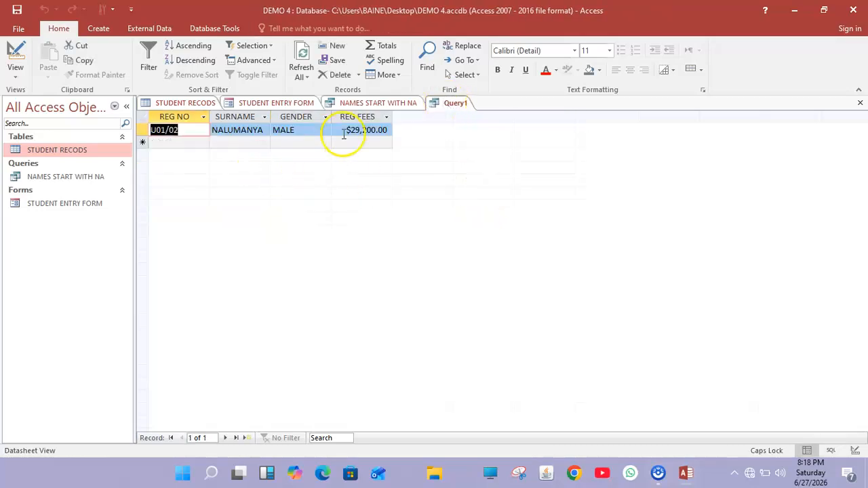
Save the query as LLESS THAN 30000 and return to the STUDENT RECODS table.
right_click(449, 109)
left_click(455, 112)
key("BackSpace")
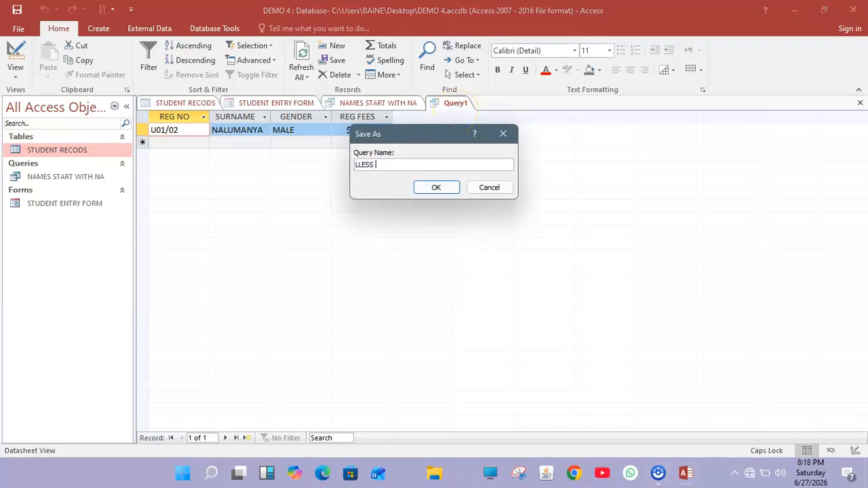
type("LLESS THAN 30000")
left_click(436, 187)
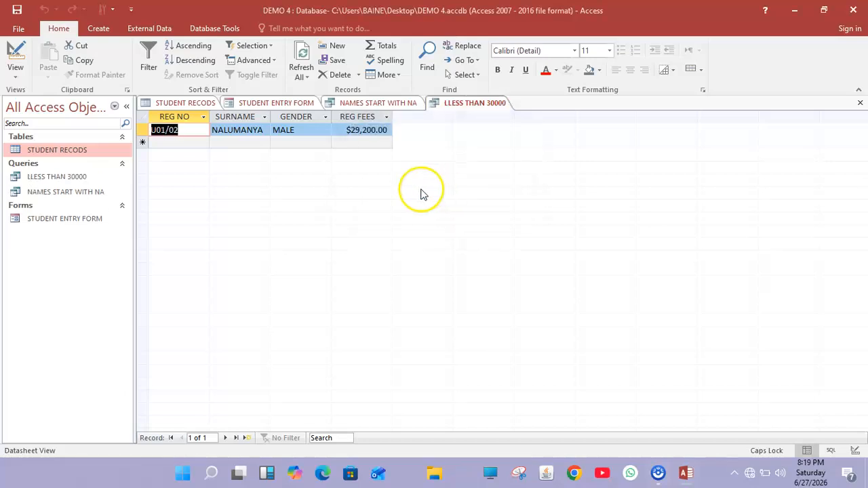
left_click(180, 102)
left_click(99, 29)
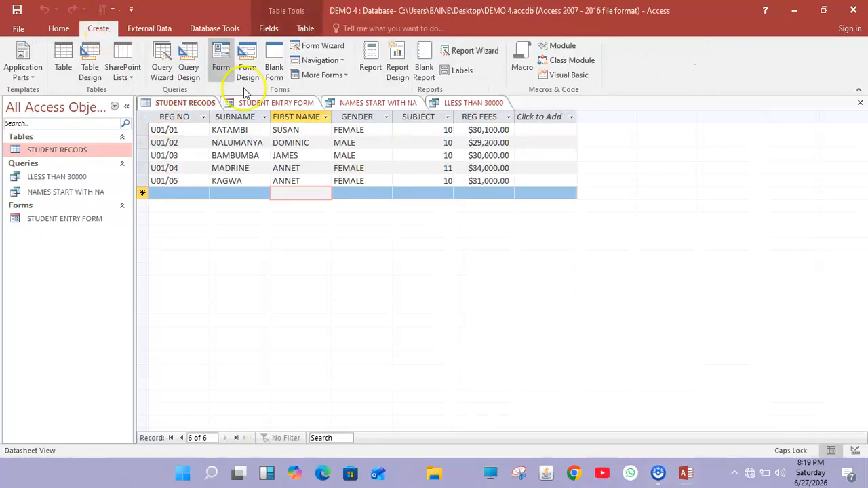
Start a new query design on STUDENT RECODS, removing the duplicate STUDENT RECODS_1 table.
left_click(187, 65)
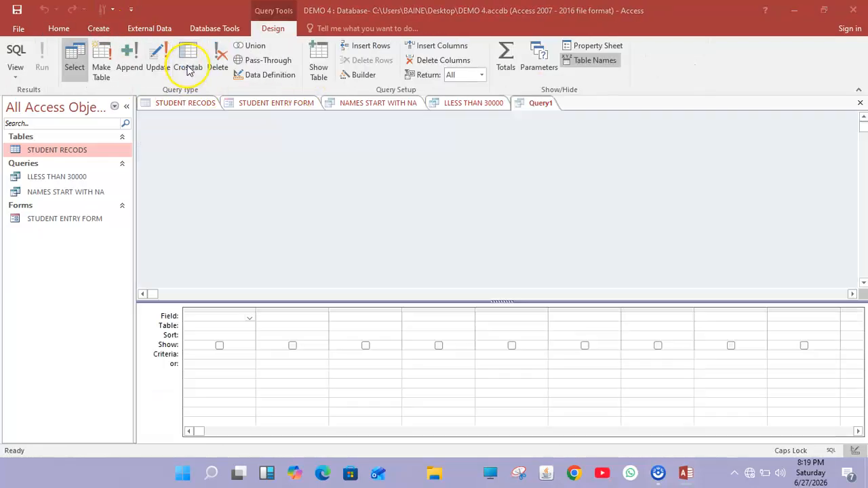
left_click(461, 441)
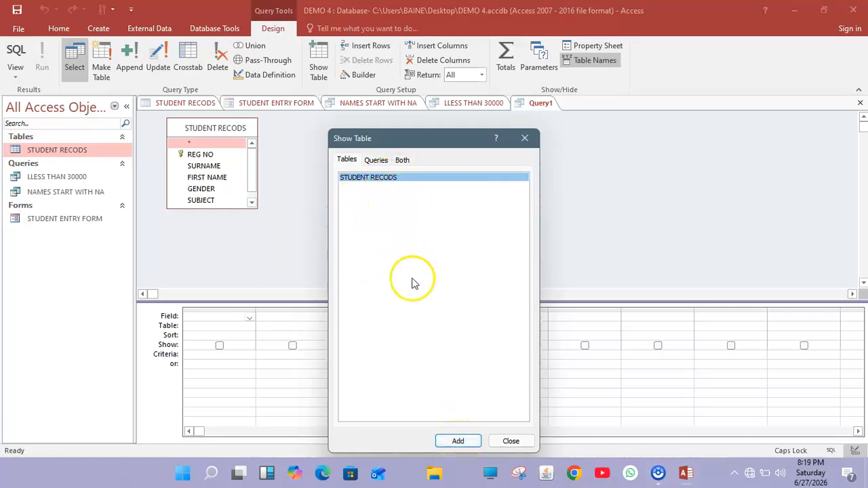
left_click(458, 441)
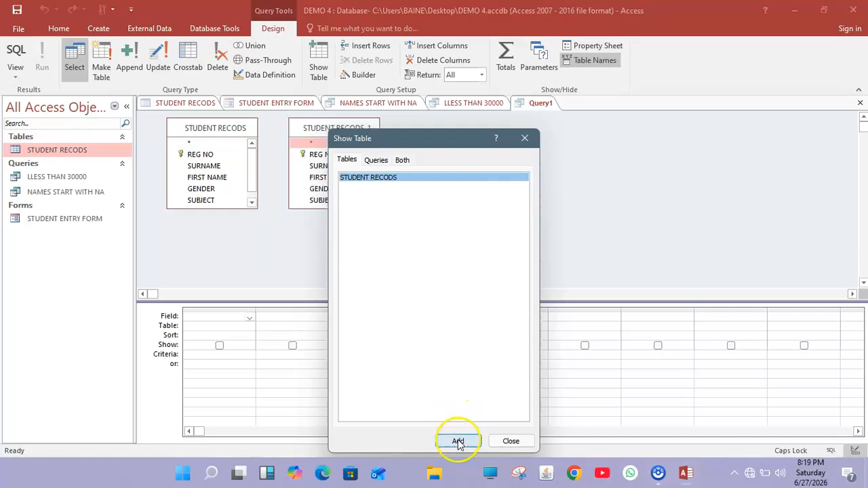
left_click(510, 441)
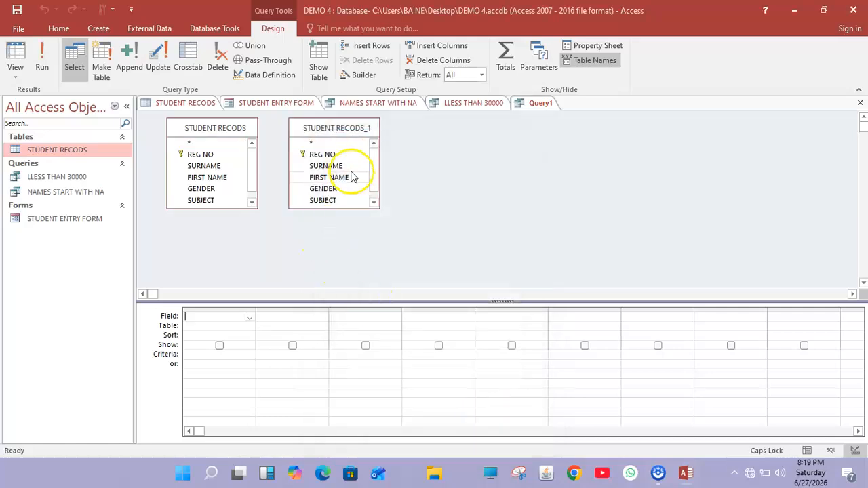
right_click(352, 134)
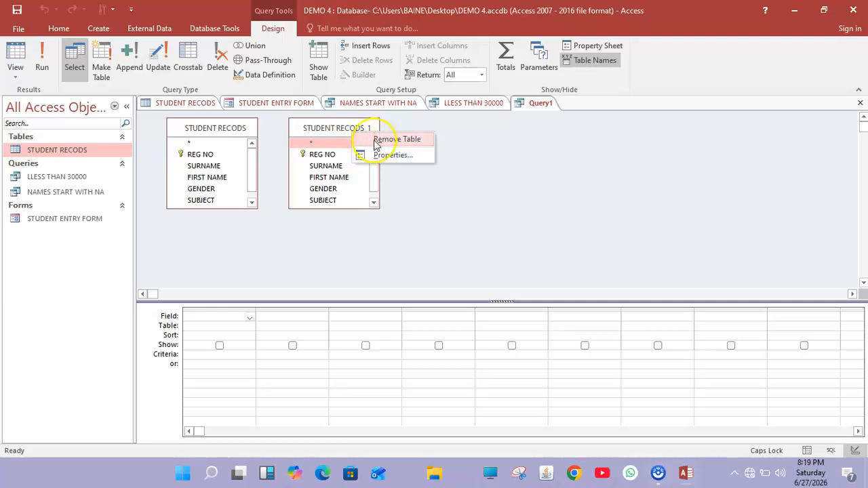
left_click(374, 140)
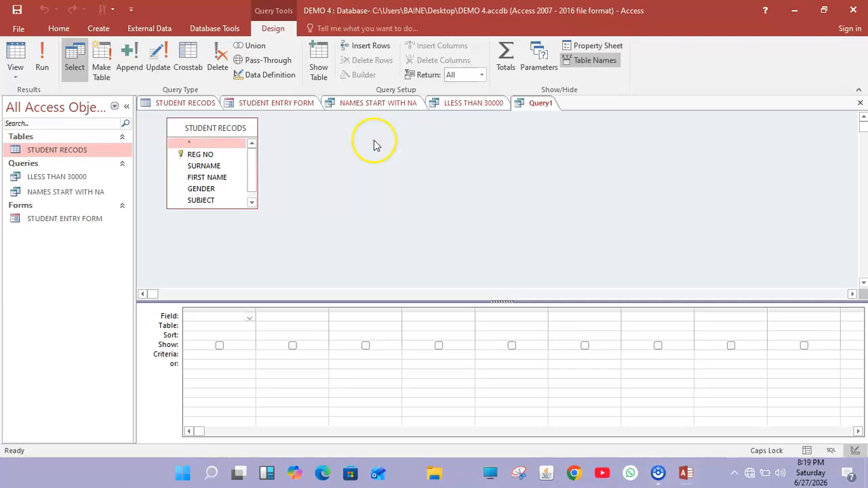
Add REG NO, SURNAME, FIRST NAME and REG FEES as the query's columns.
double_click(215, 155)
left_click(217, 168)
double_click(217, 168)
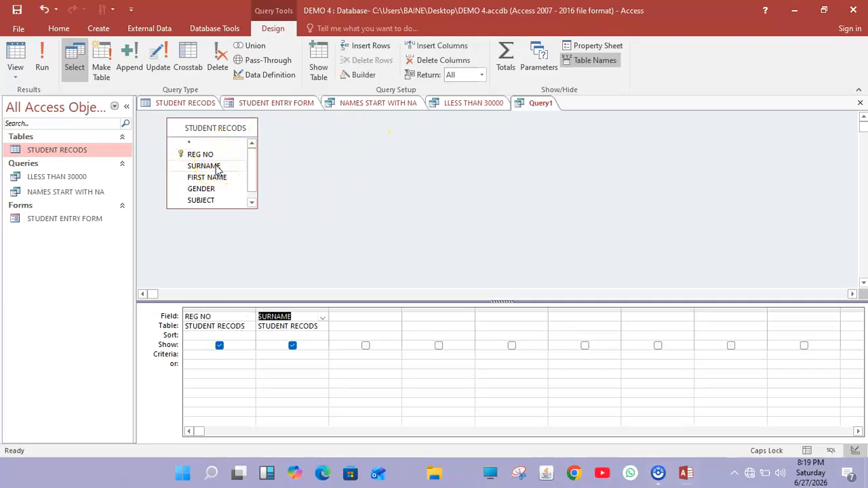
double_click(217, 179)
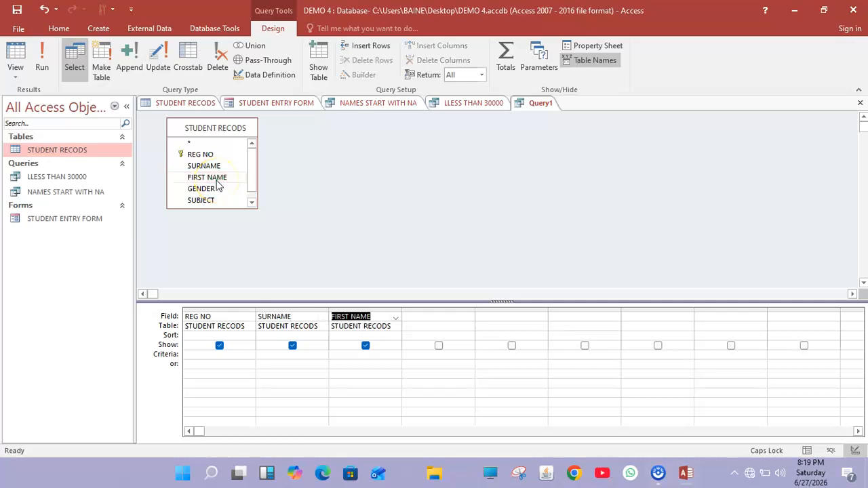
left_click(251, 202)
double_click(215, 203)
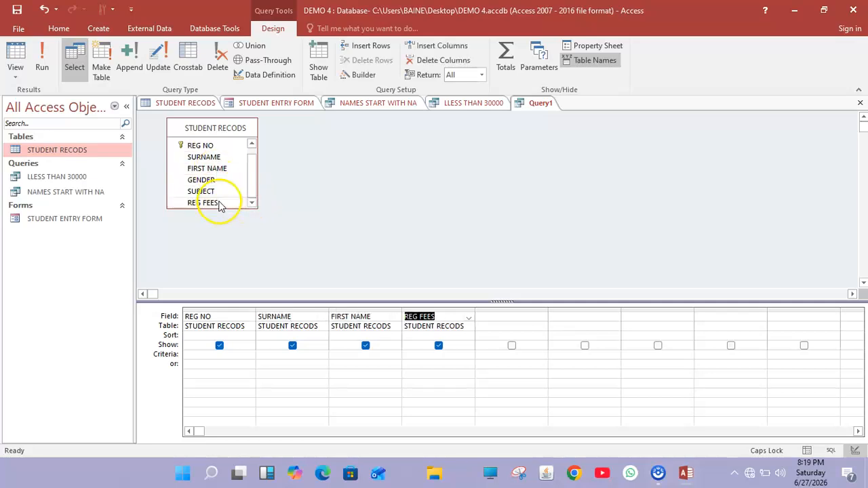
left_click(413, 353)
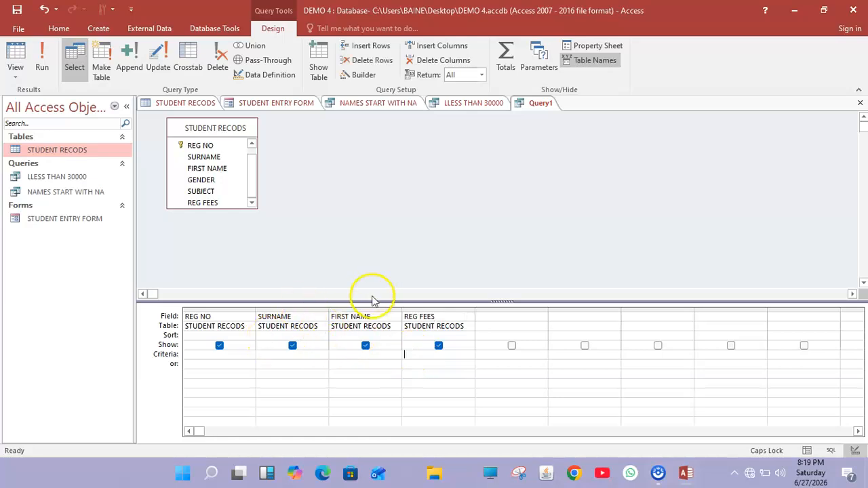
left_click(483, 317)
Add GENDER with criterion "FEMALE" and an alternative REG FEES condition of >30000.
double_click(197, 179)
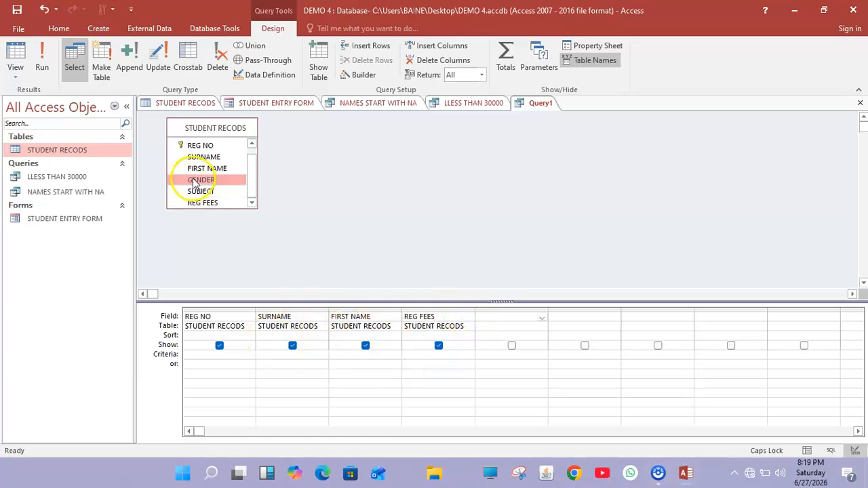
left_click(488, 353)
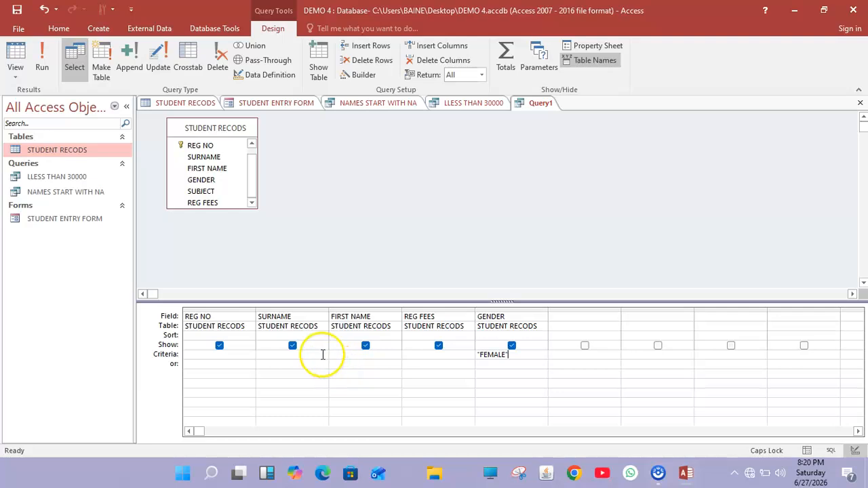
left_click(410, 364)
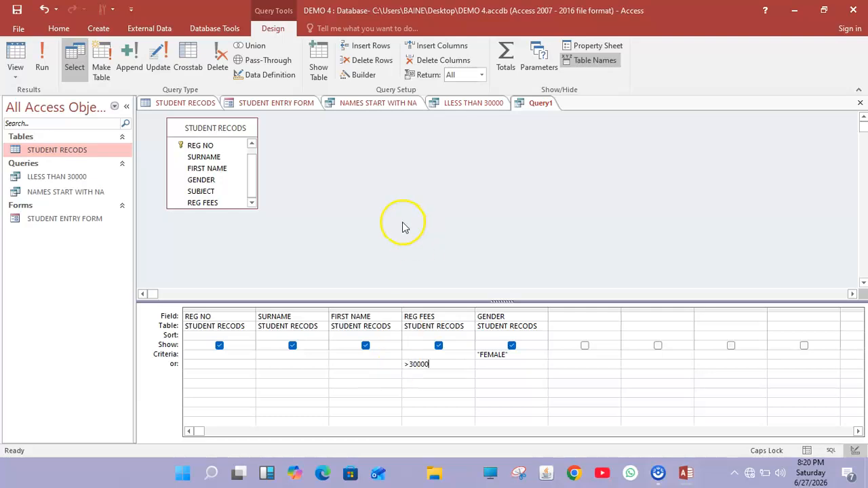
Run the query to list the three FEMALE student records.
left_click(41, 62)
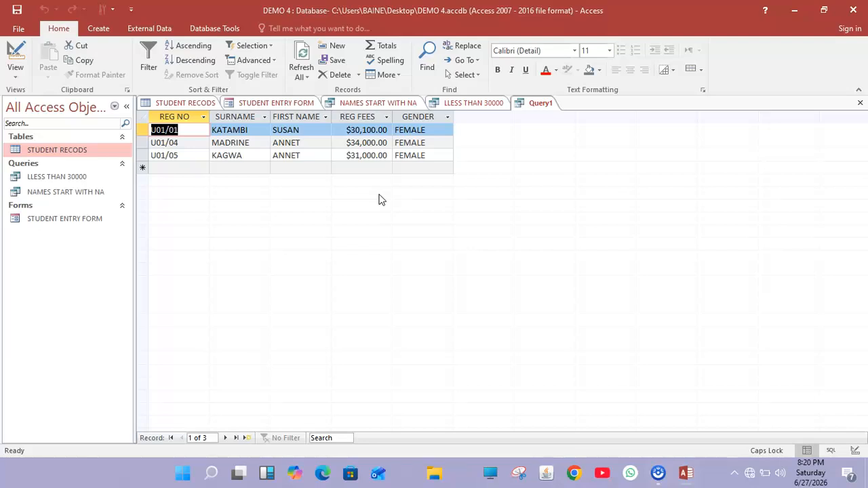
left_click(310, 159)
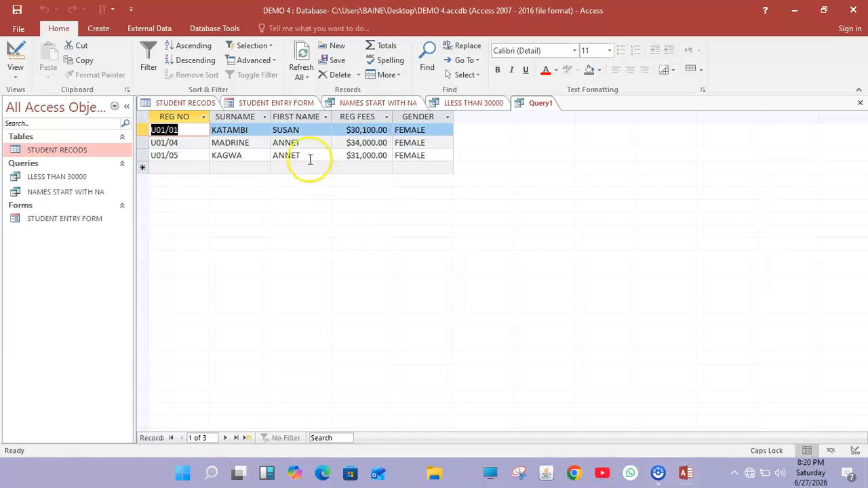
left_click(536, 107)
Begin saving the query, clearing the default name in the Save As box.
right_click(536, 108)
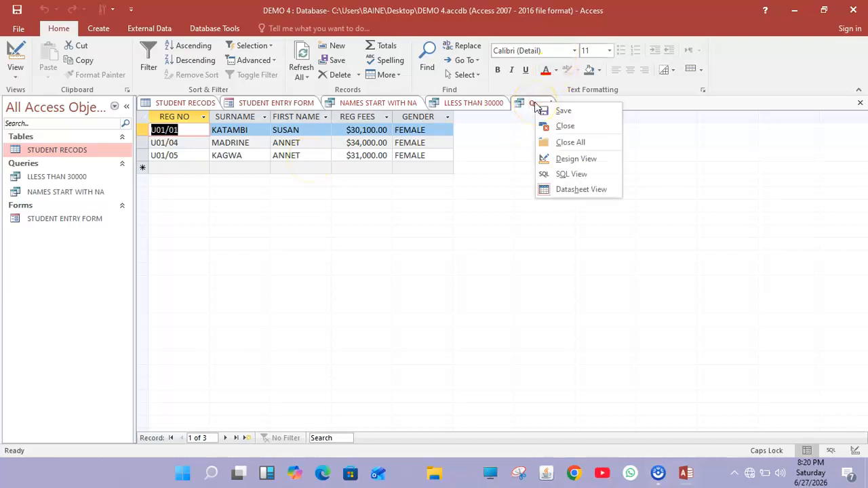
left_click(545, 111)
key("BackSpace")
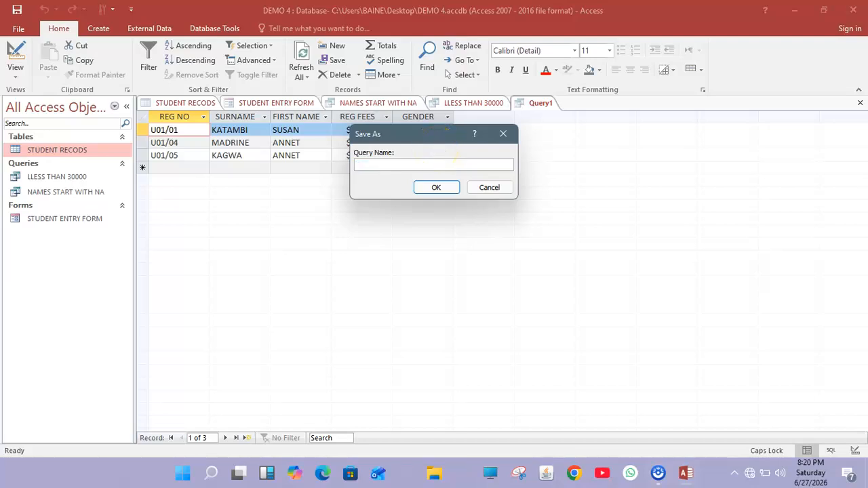